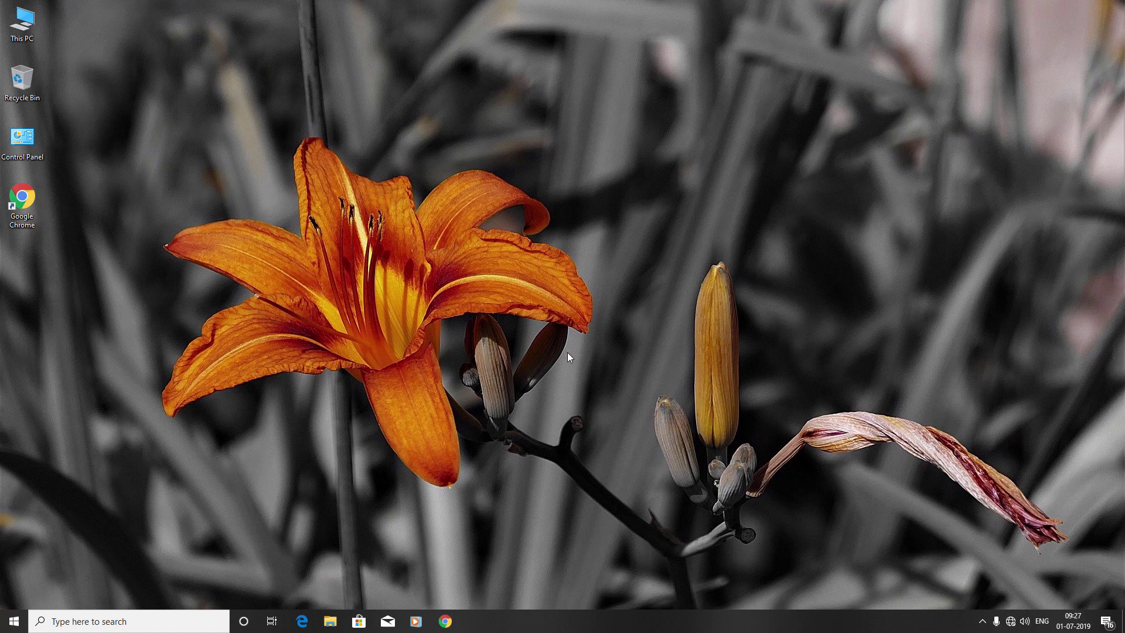
Search for 'regedit' and run Registry Editor as administrator.
left_click(173, 617)
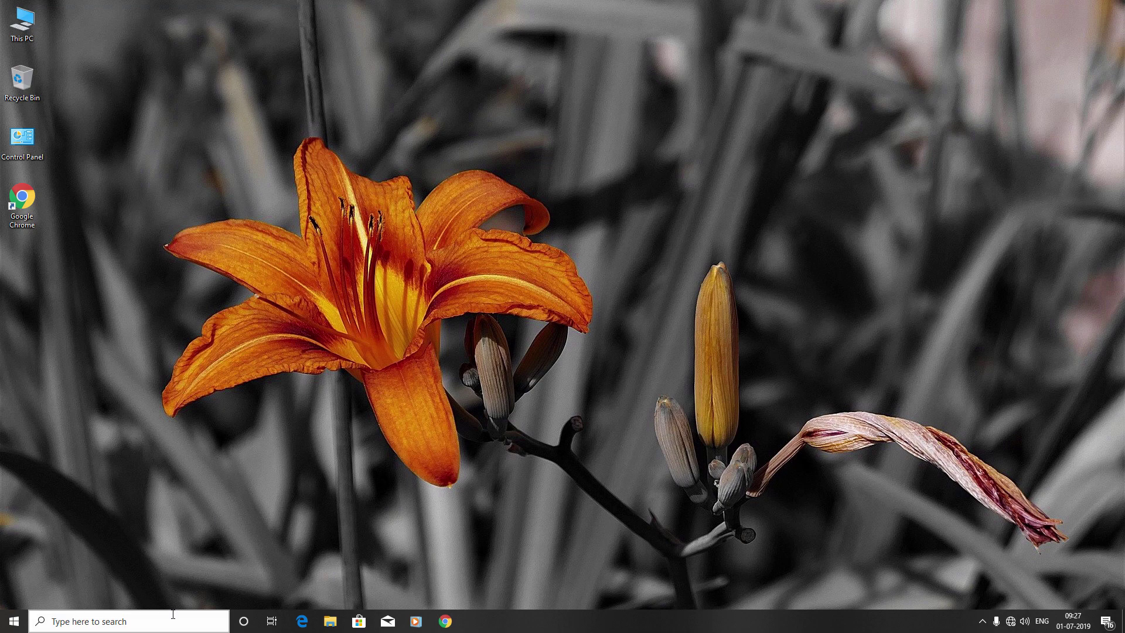
type("regedit")
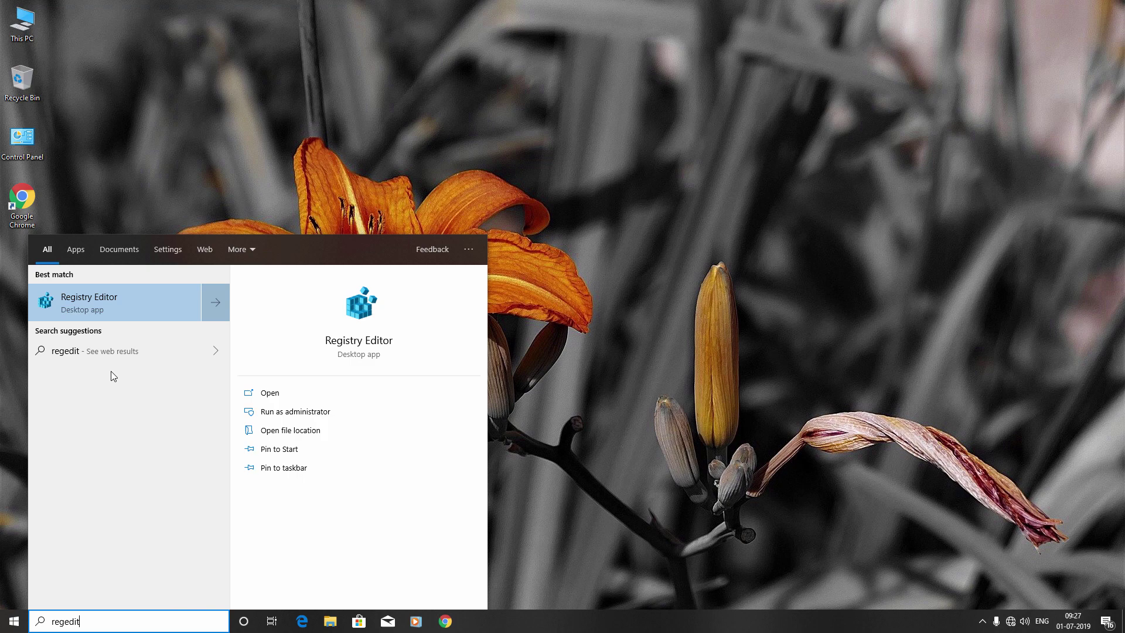
right_click(103, 299)
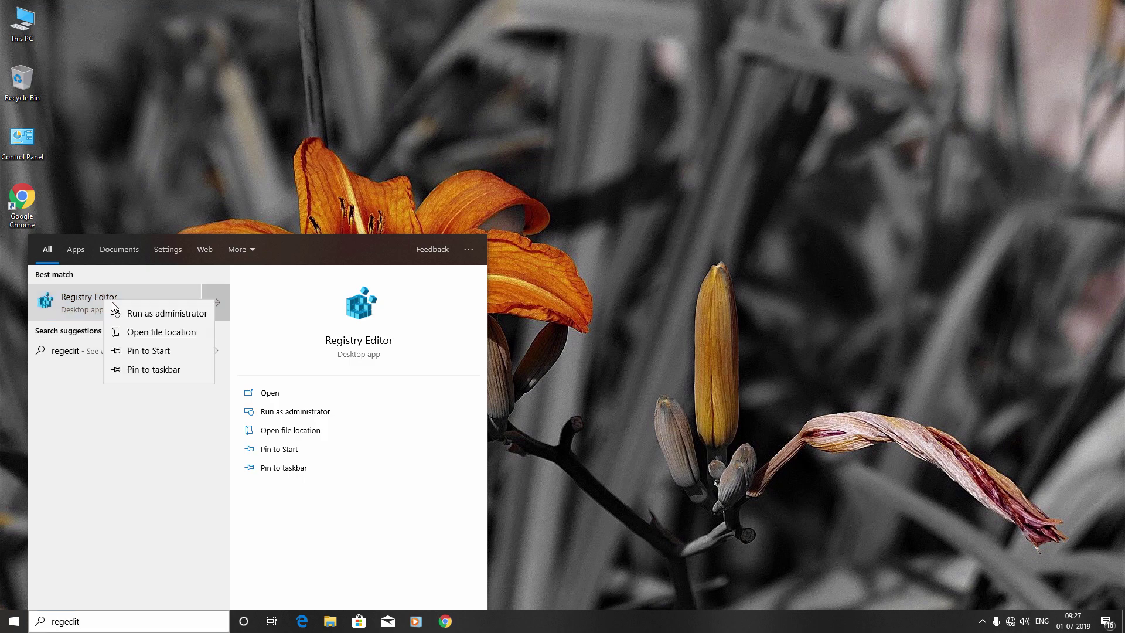
left_click(164, 316)
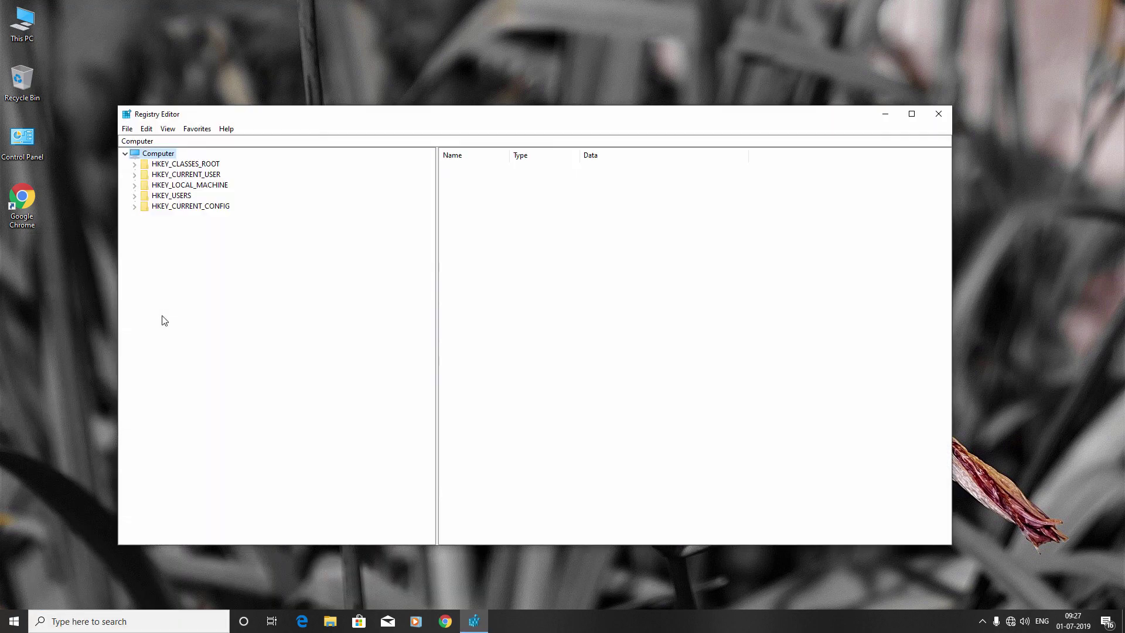
left_click_drag(480, 123, 490, 124)
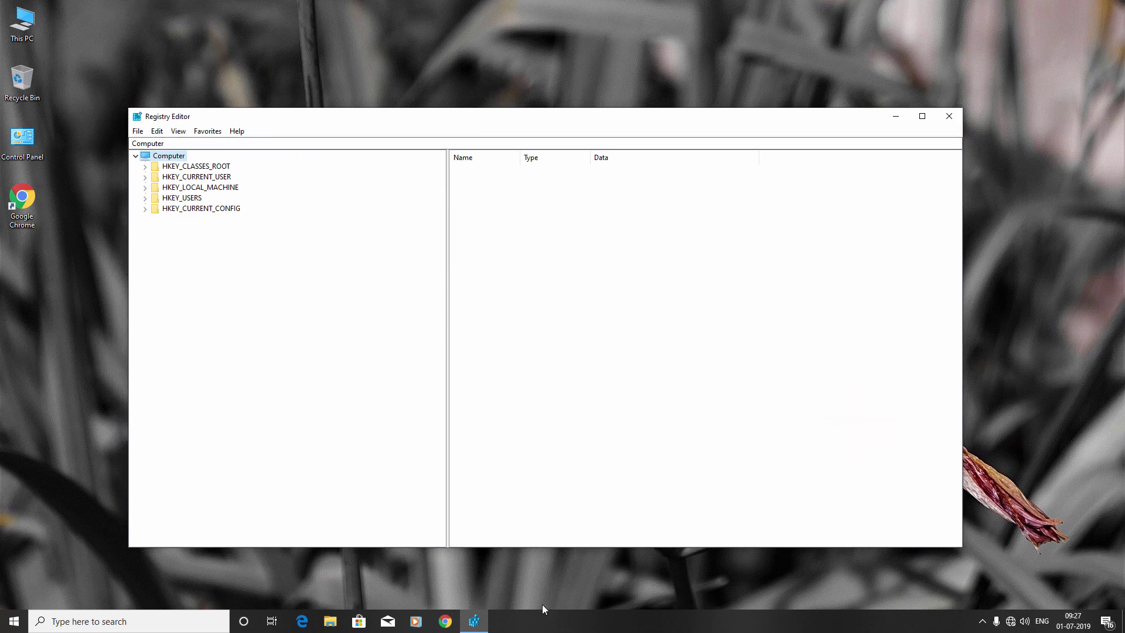
Stop the CryptSvc service from Task Manager's Services list, then minimize Task Manager.
right_click(549, 621)
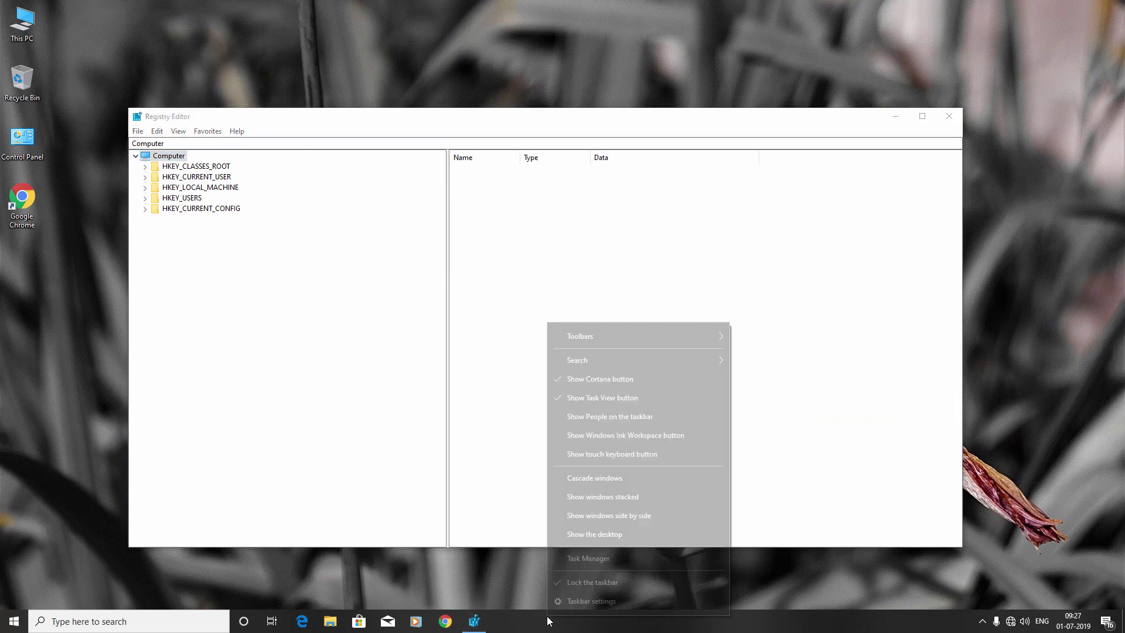
left_click(586, 561)
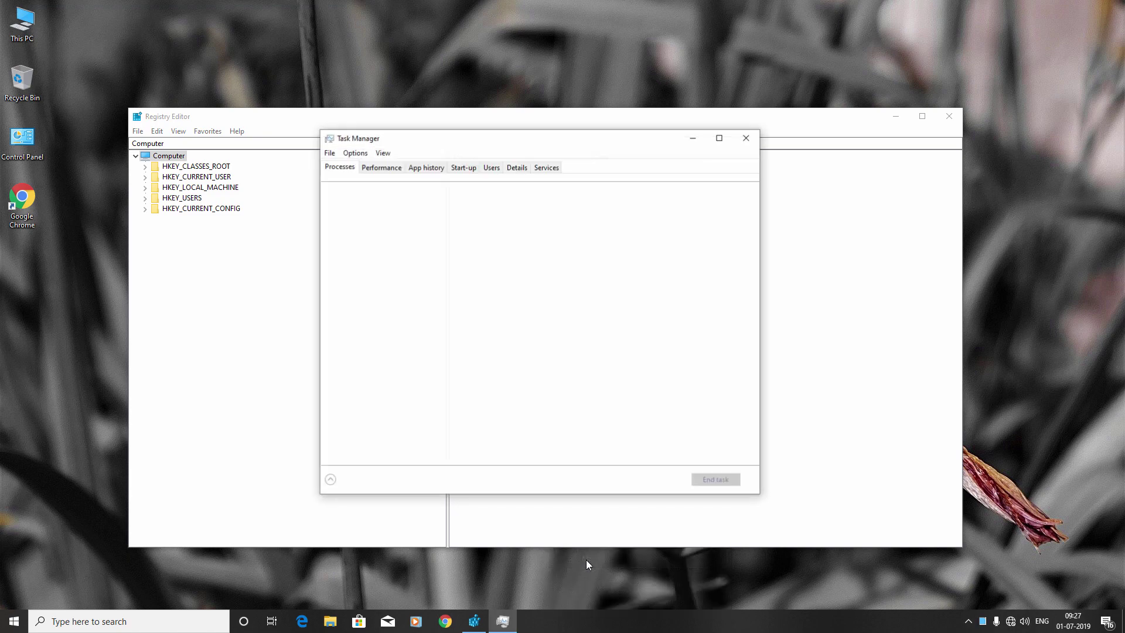
left_click(548, 170)
scroll(414, 351, "down", 1)
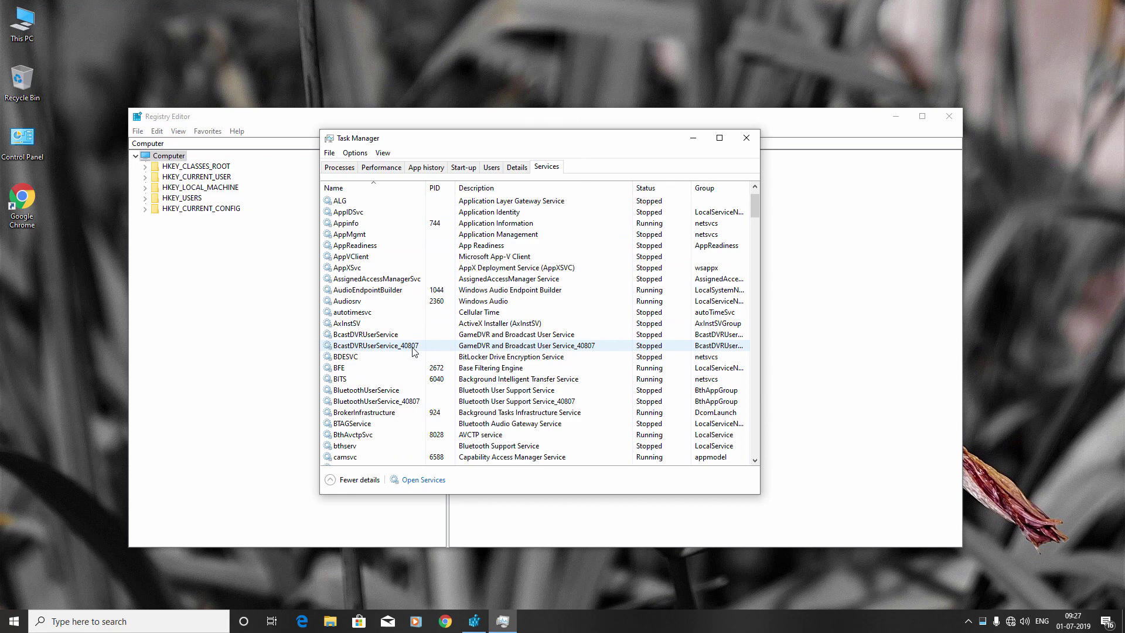
scroll(404, 352, "down", 5)
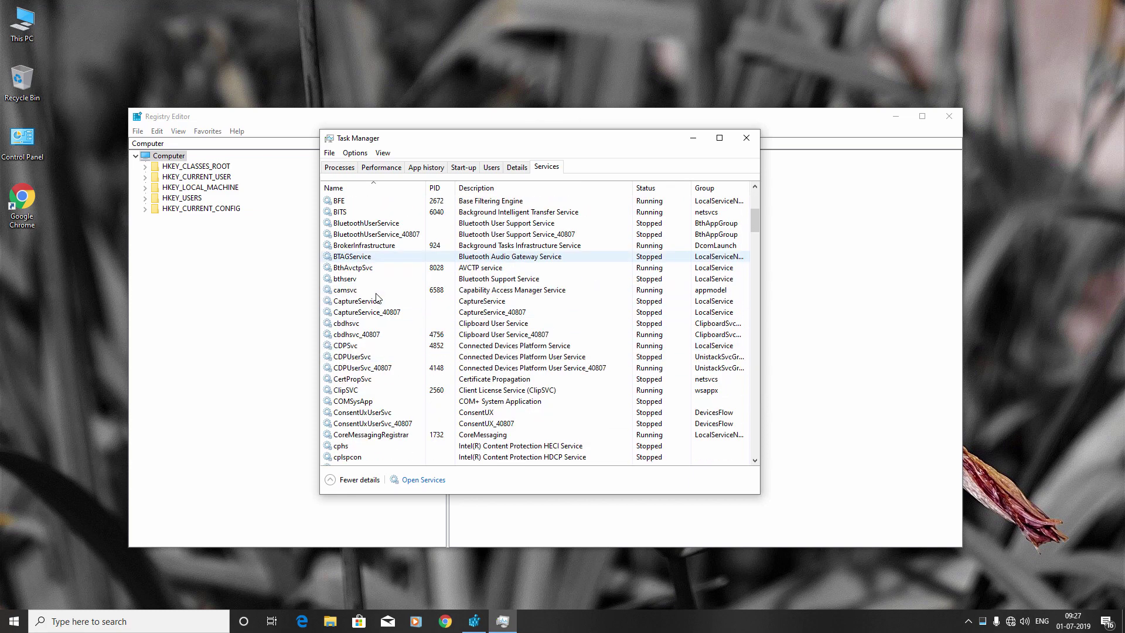
scroll(377, 297, "down", 5)
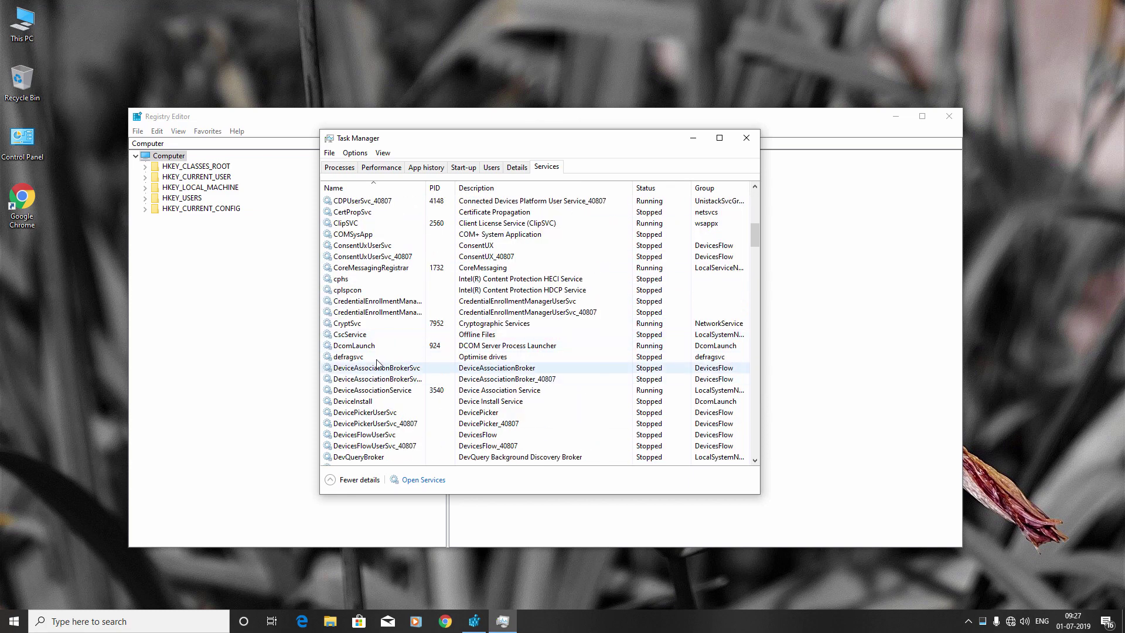
left_click(375, 325)
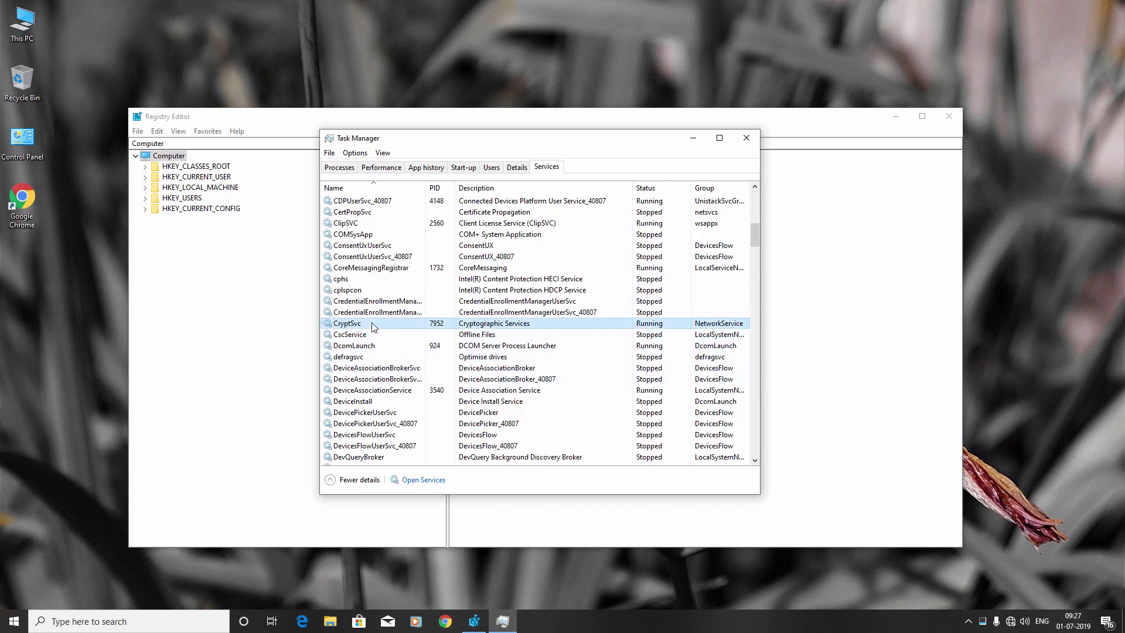
right_click(404, 330)
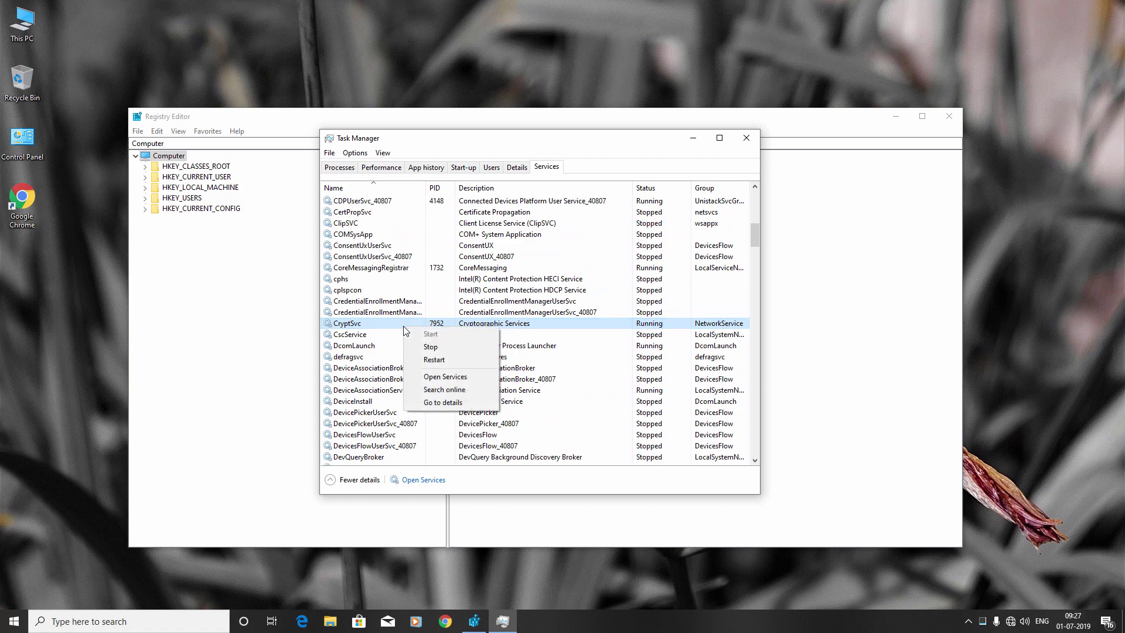
left_click(435, 348)
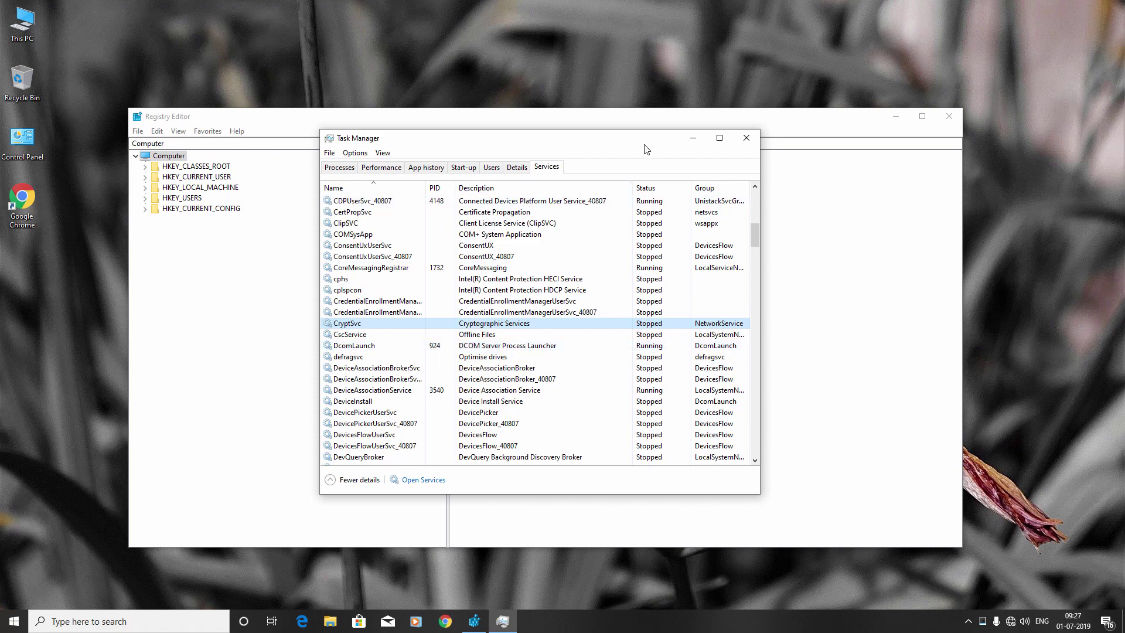
left_click(693, 139)
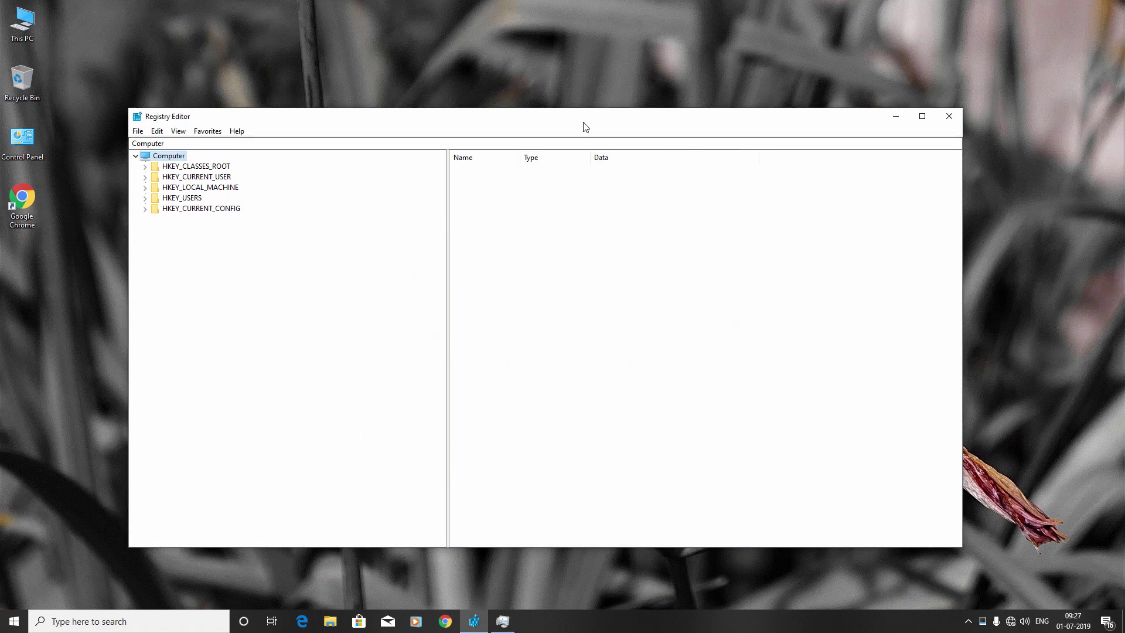
Export the whole registry from Computer as 'Backup' on the Desktop.
right_click(173, 159)
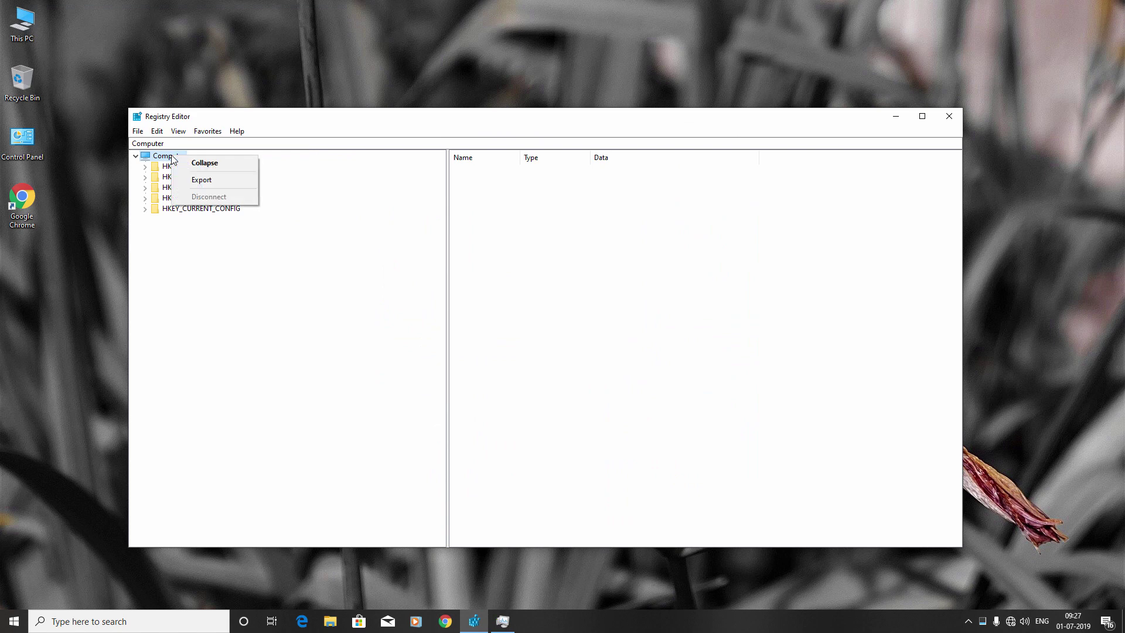
left_click(201, 180)
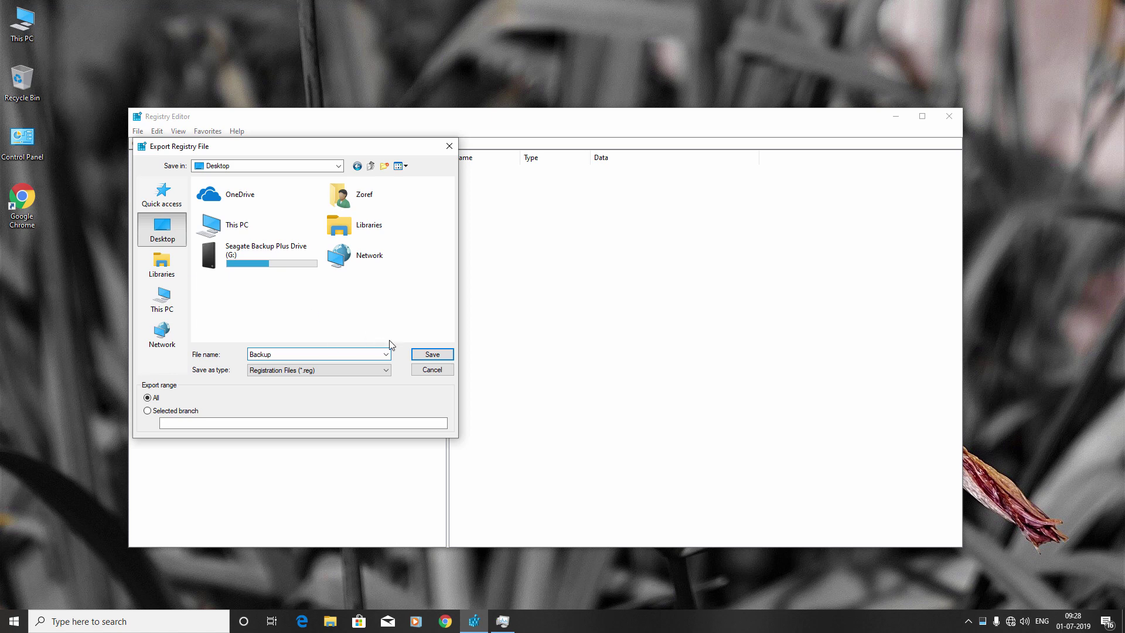
left_click(434, 359)
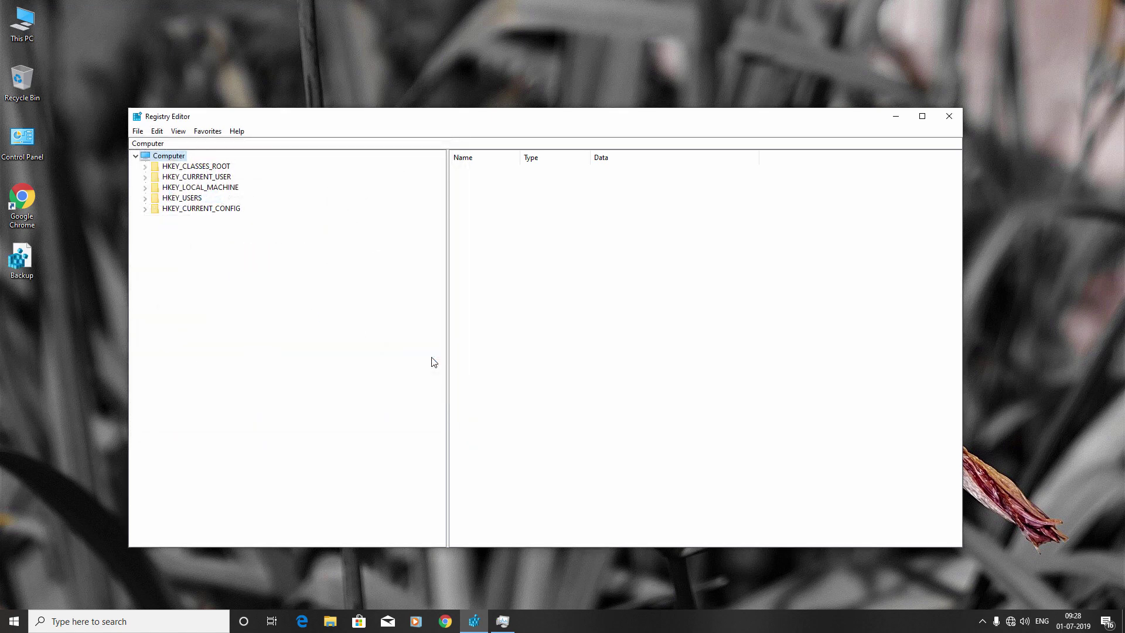
Expand HKEY_CURRENT_USER > Software > Microsoft in the key tree.
left_click(204, 179)
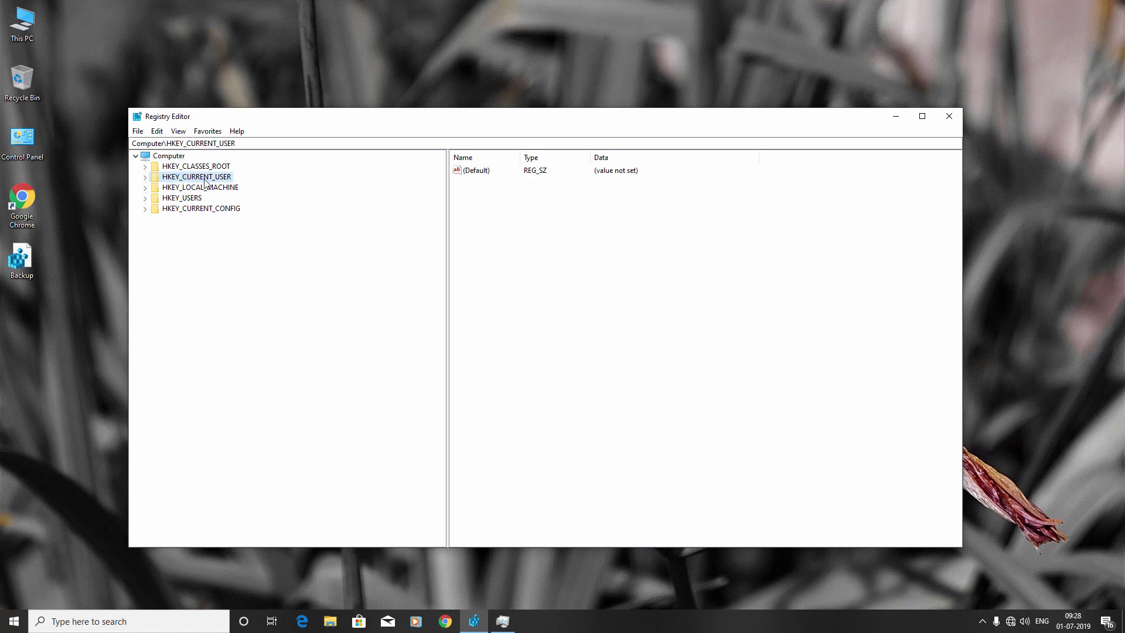
left_click(145, 177)
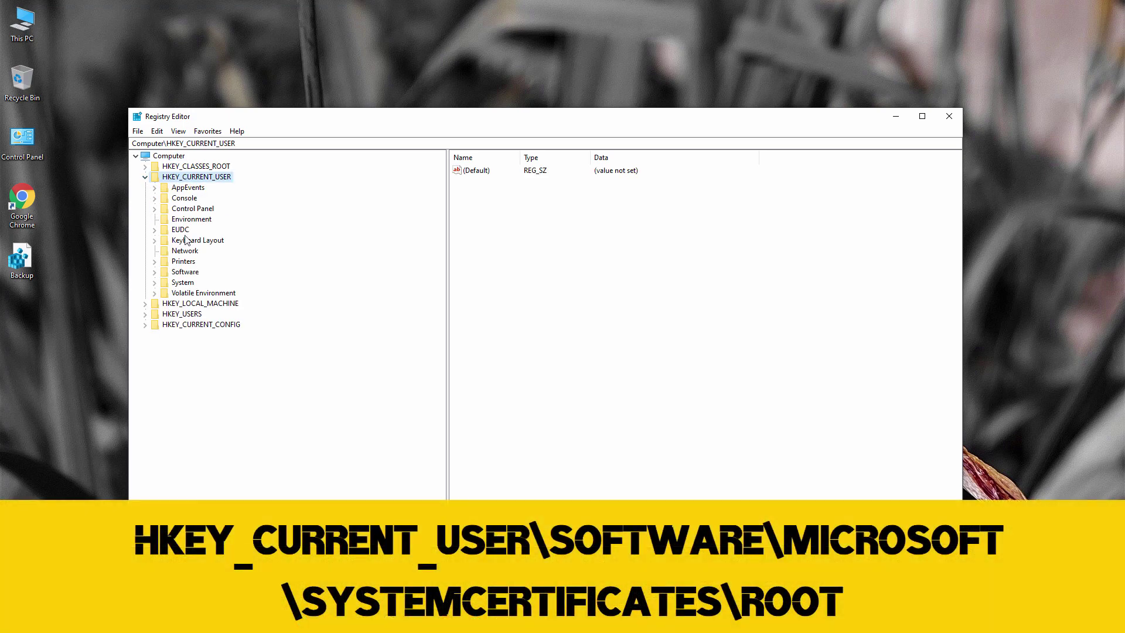
left_click(188, 273)
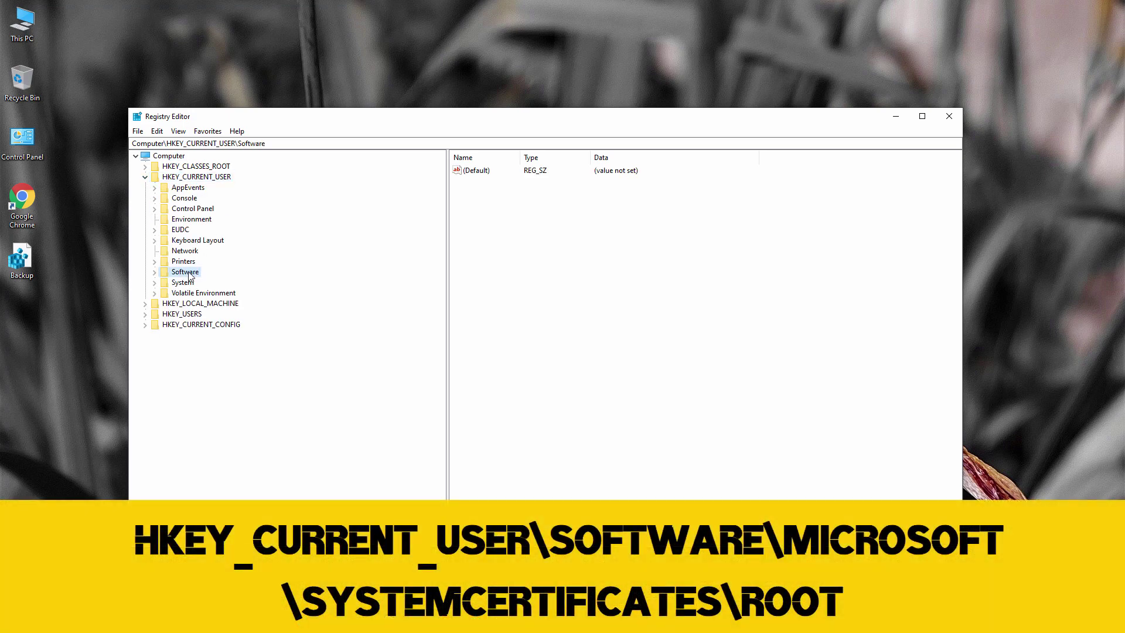
left_click(154, 273)
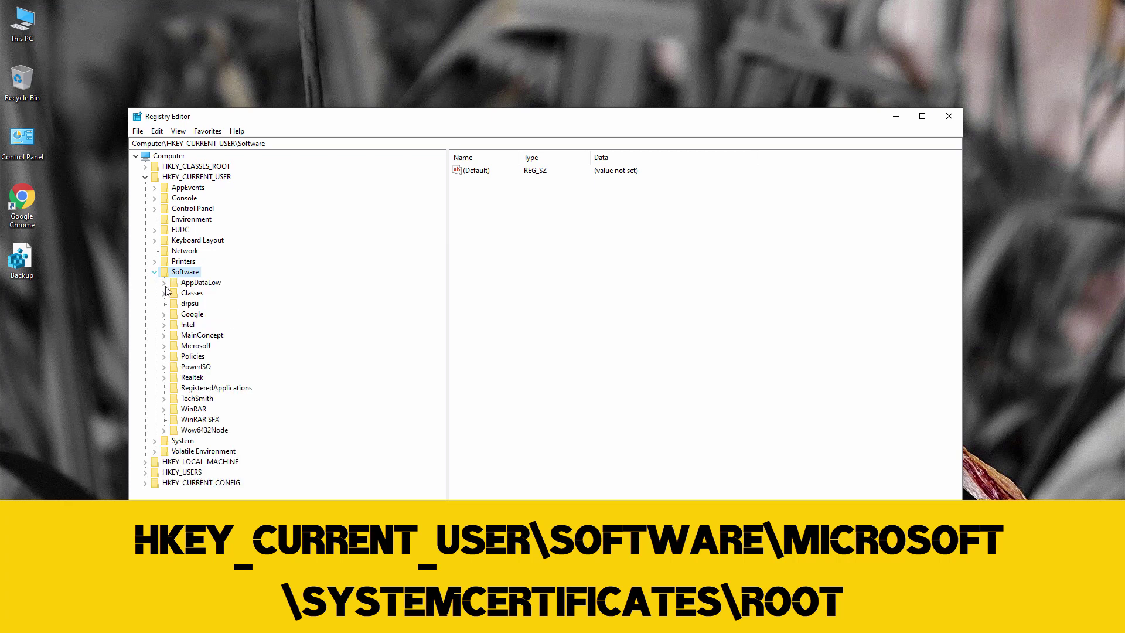
left_click(188, 347)
left_click(164, 348)
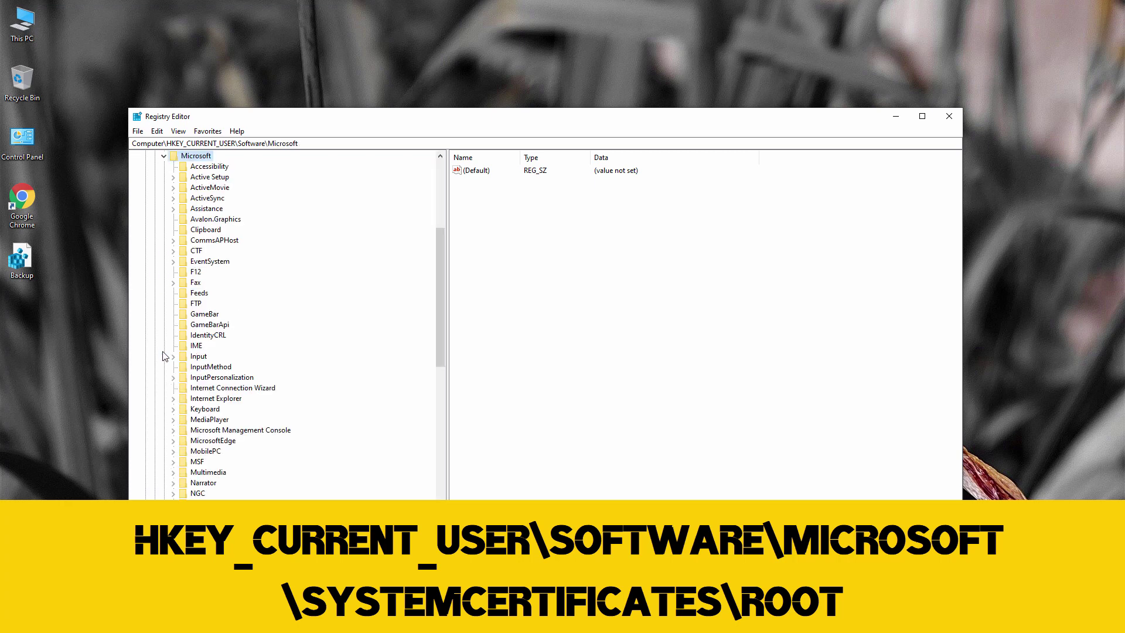
left_click_drag(439, 311, 438, 421)
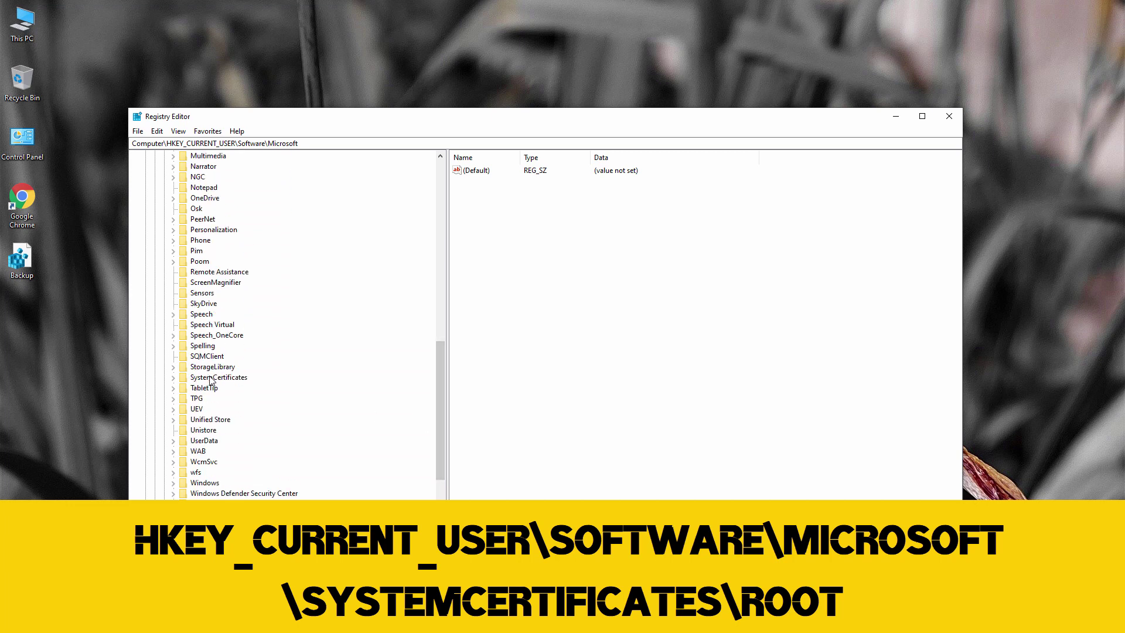
Expand SystemCertificates > Root and select ProtectedRoots, bringing up its context menu.
left_click(218, 377)
left_click(173, 378)
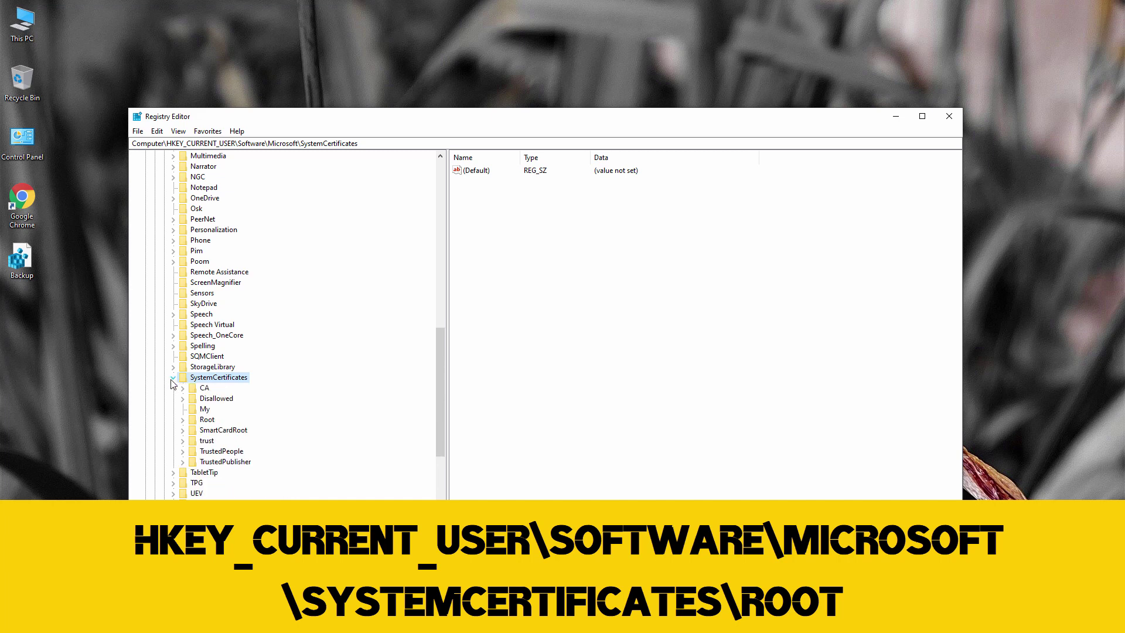
left_click(208, 420)
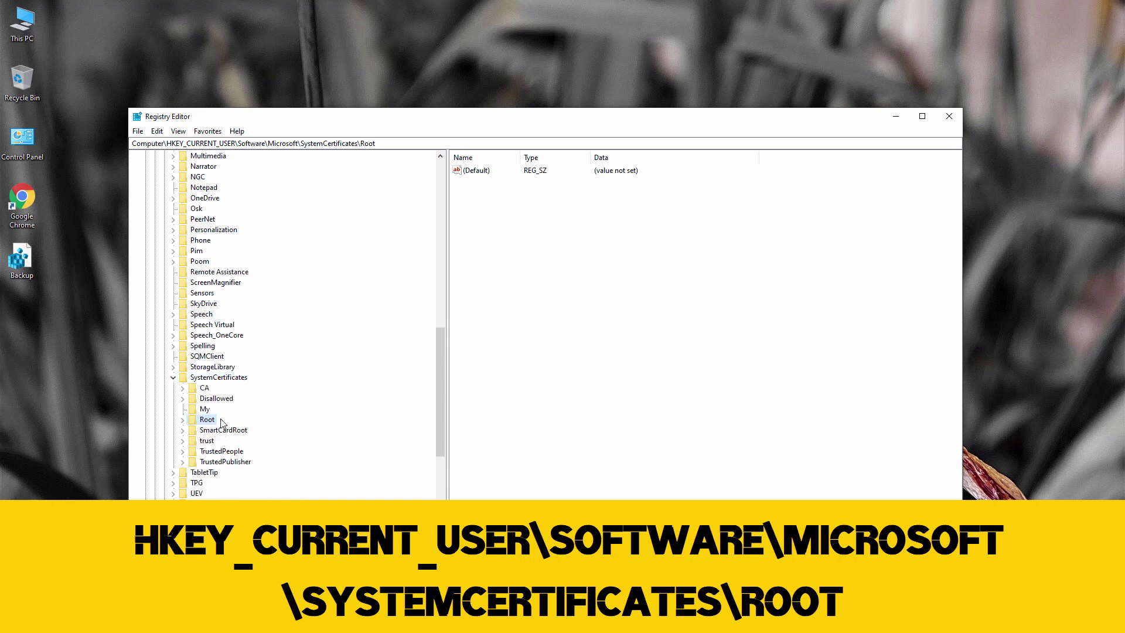
left_click(183, 420)
scroll(246, 386, "down", 4)
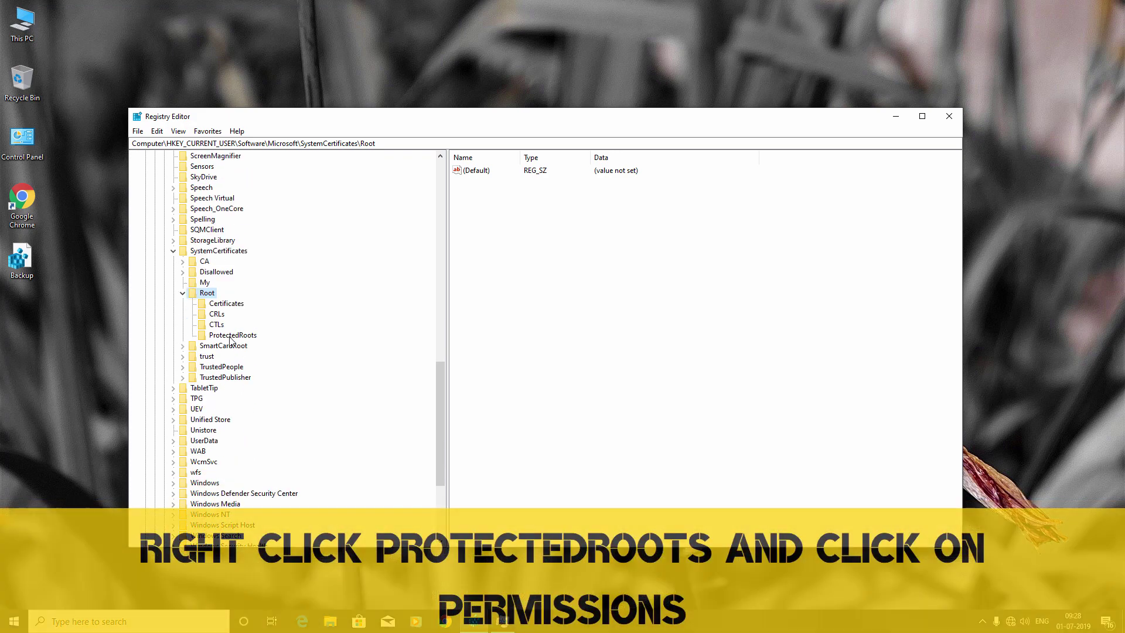
left_click(230, 336)
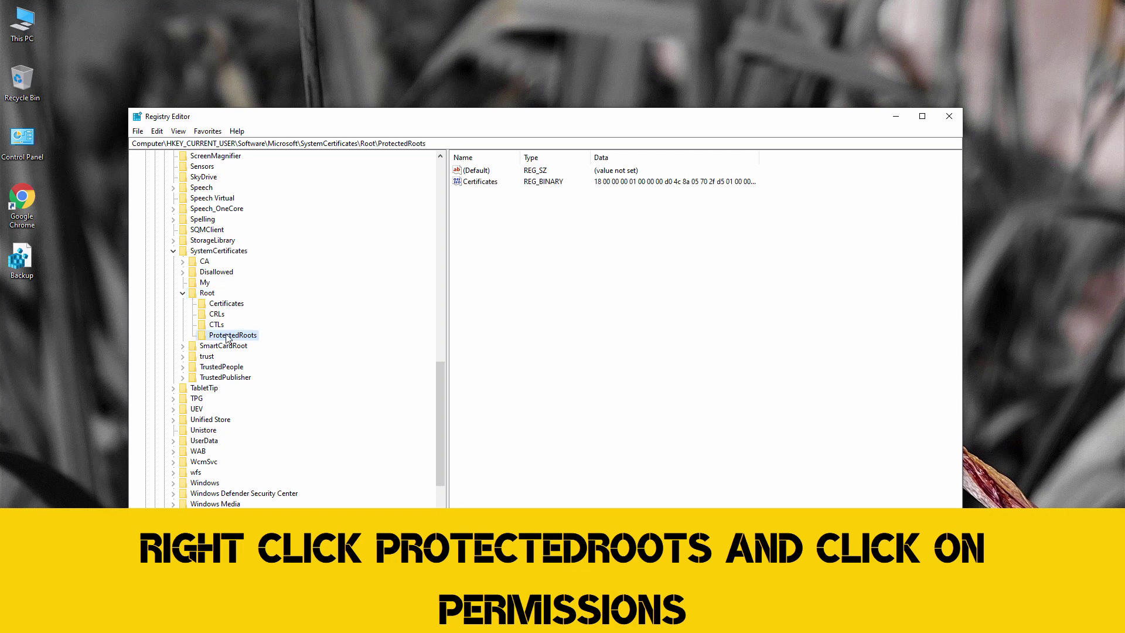
right_click(231, 335)
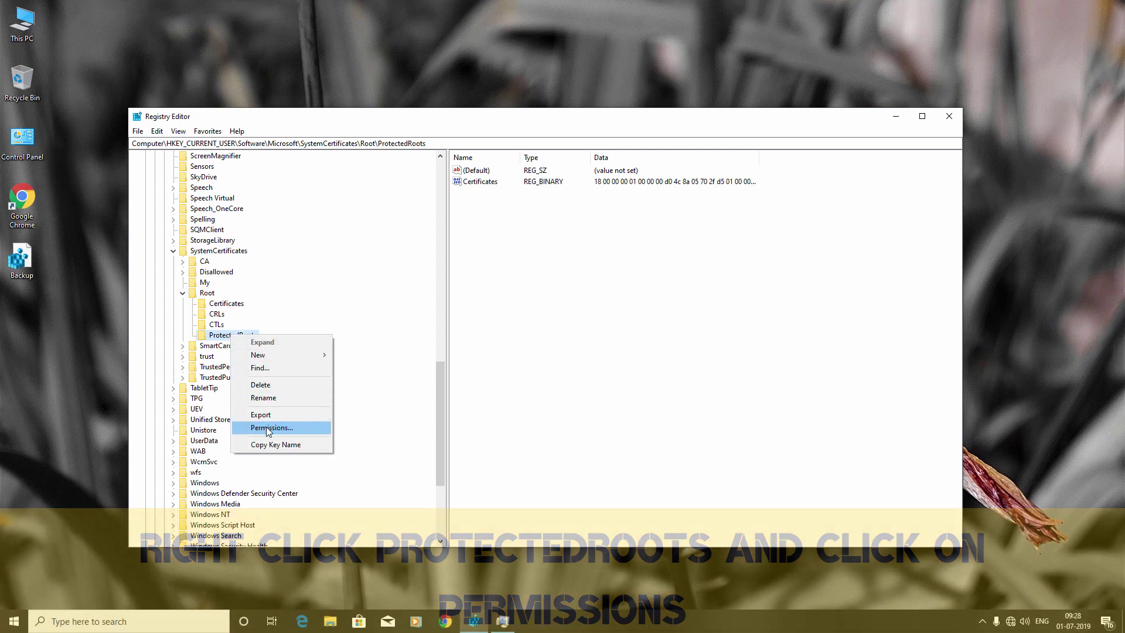
Allow Full Control for the current user account in ProtectedRoots Permissions.
left_click(267, 429)
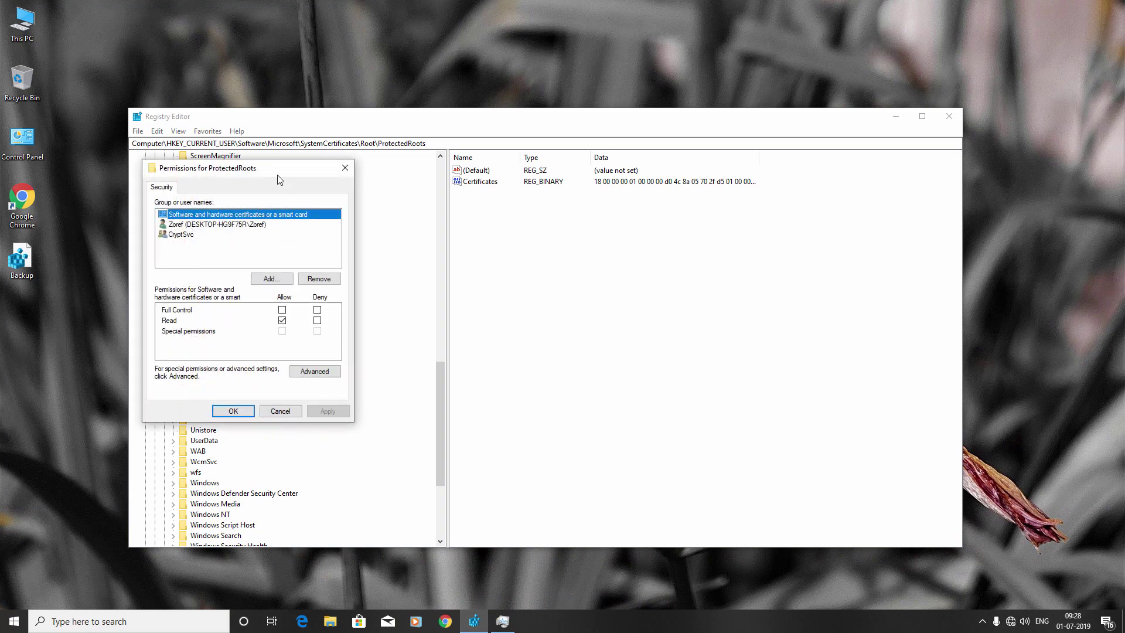
left_click_drag(279, 176, 495, 233)
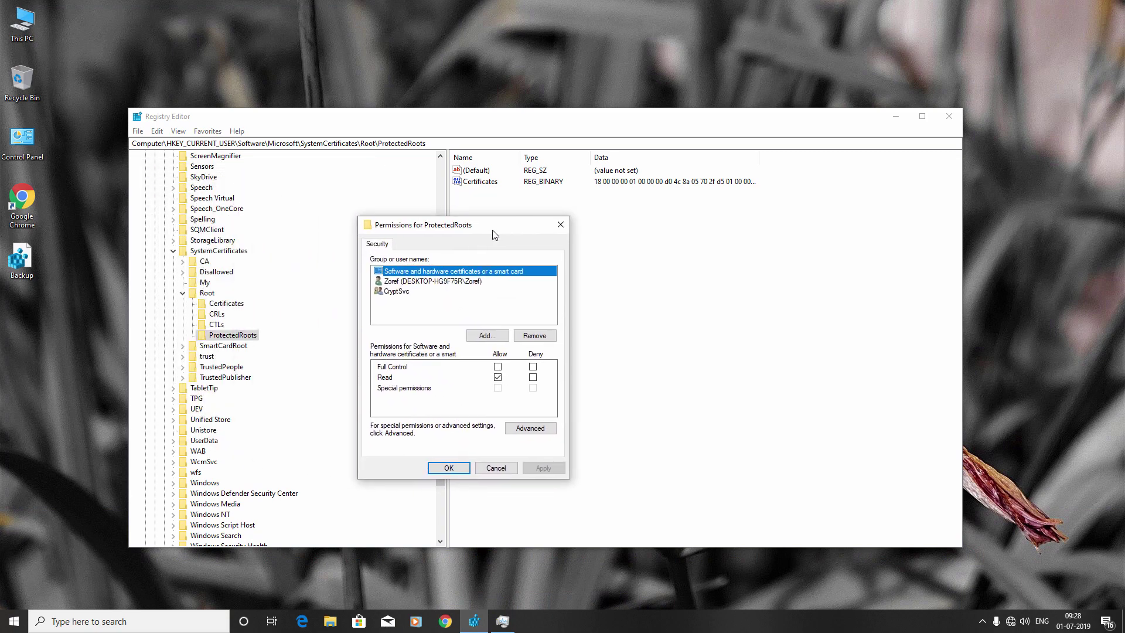
left_click(395, 284)
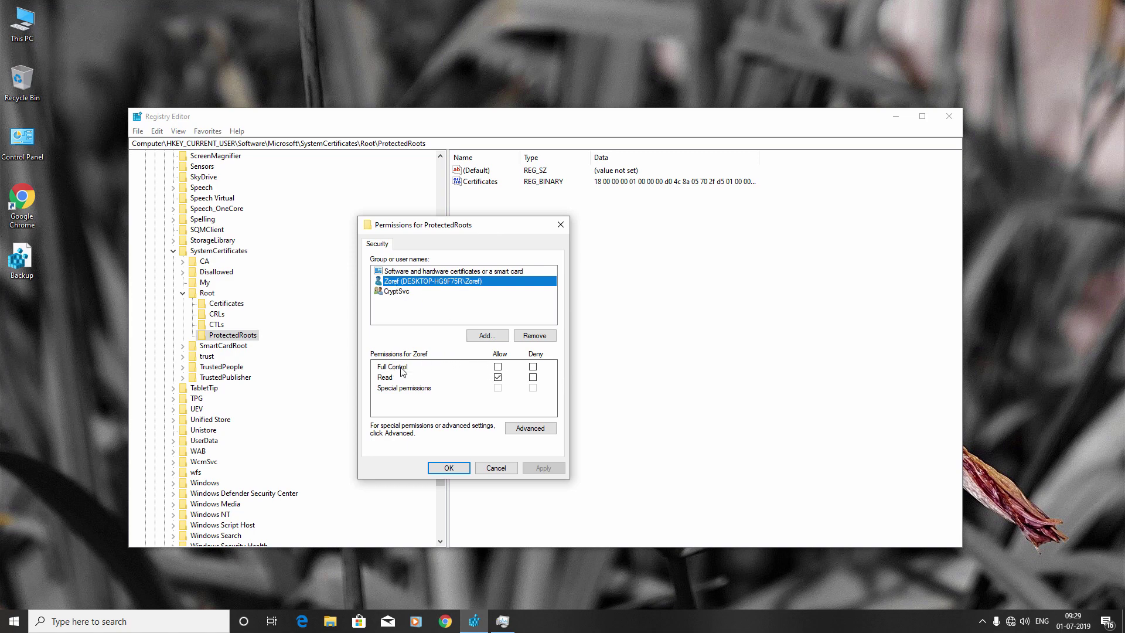
left_click(497, 367)
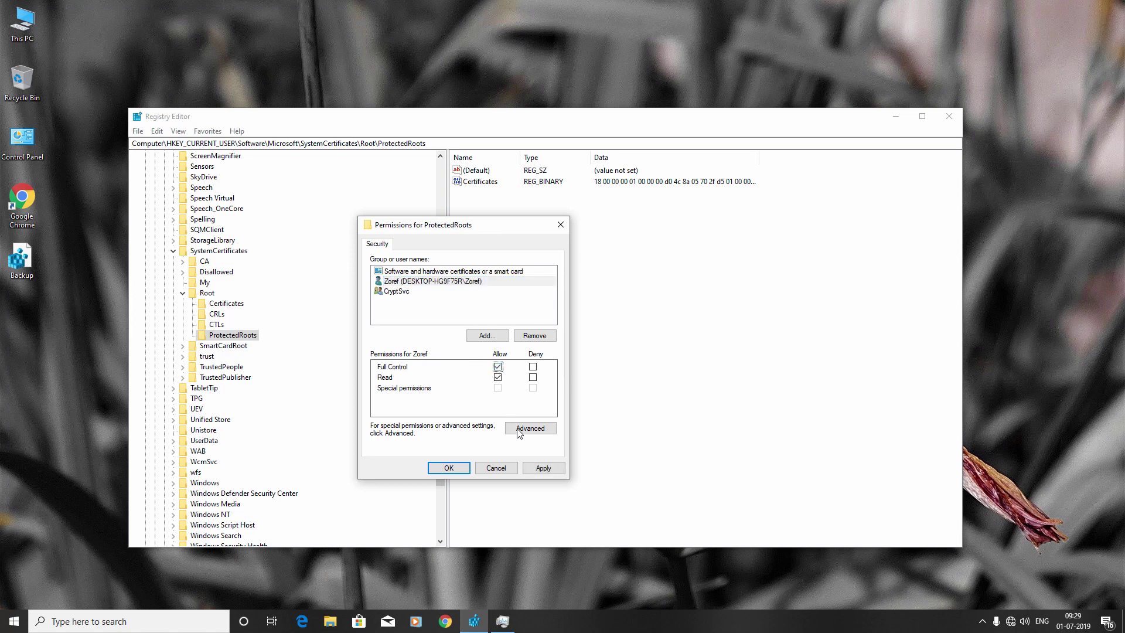
Add the Everyone group via Advanced > Find Now and select it in the permission list.
left_click(491, 339)
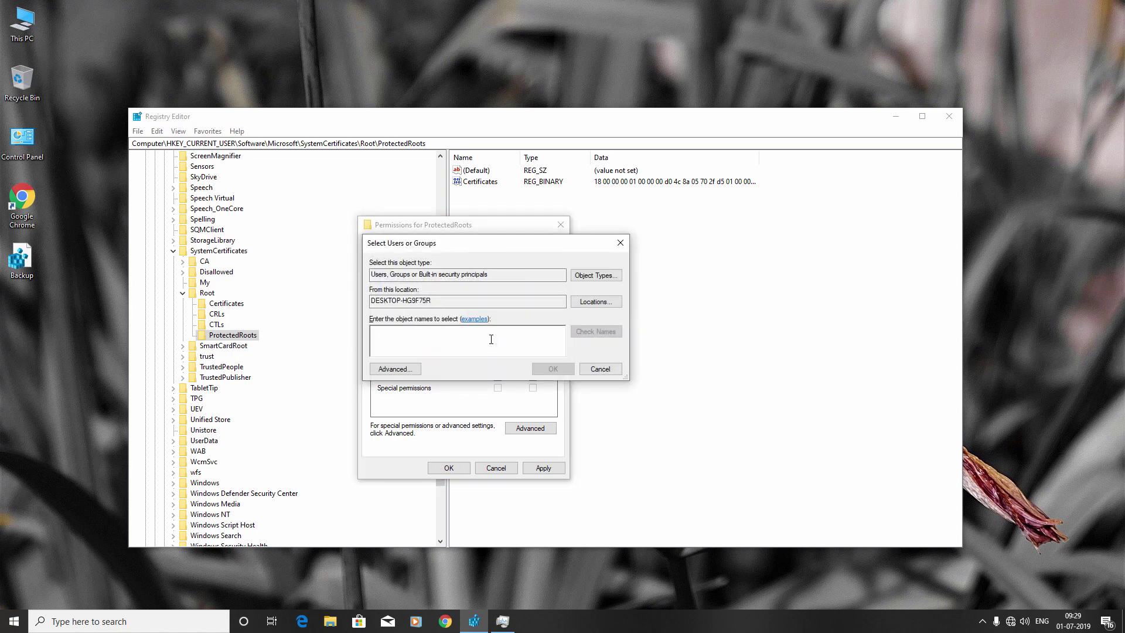
left_click(391, 369)
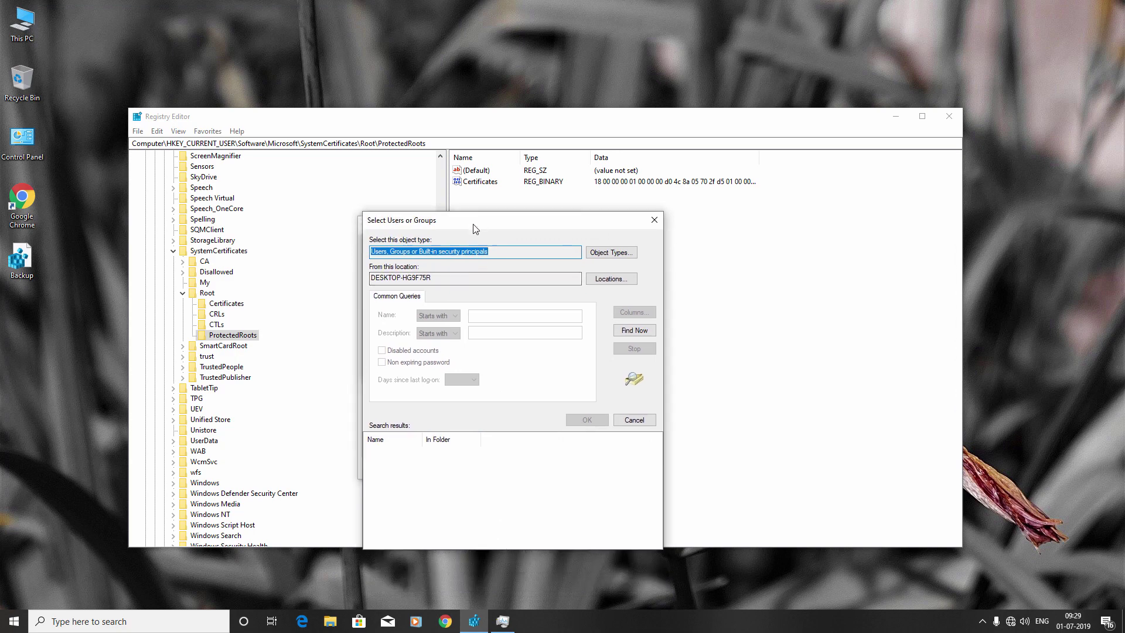
left_click(633, 332)
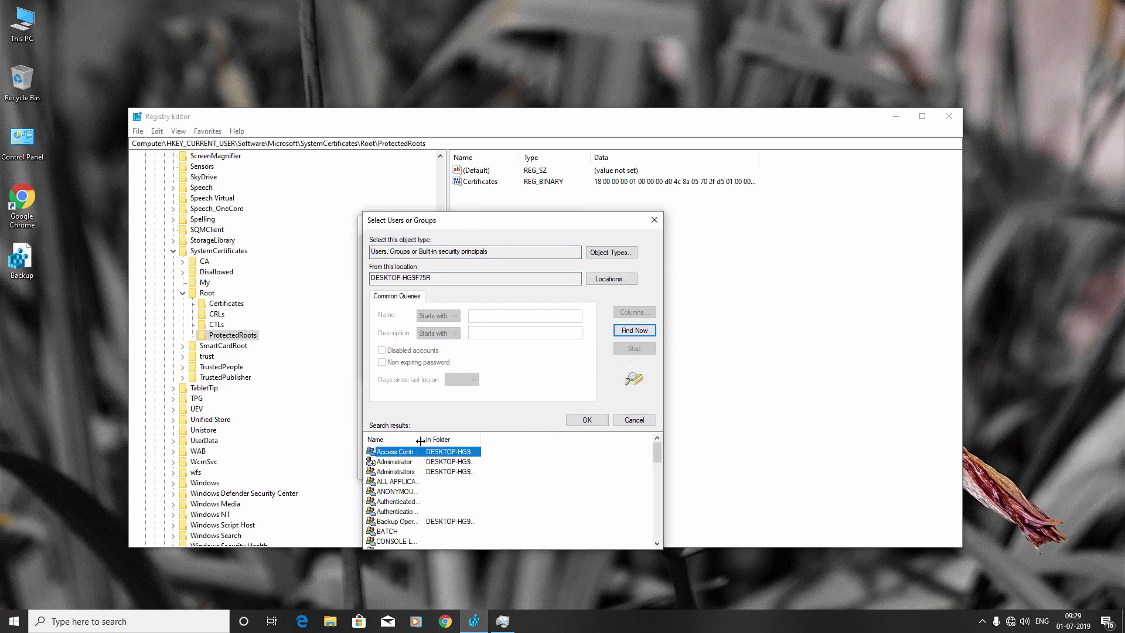
left_click_drag(423, 440, 503, 440)
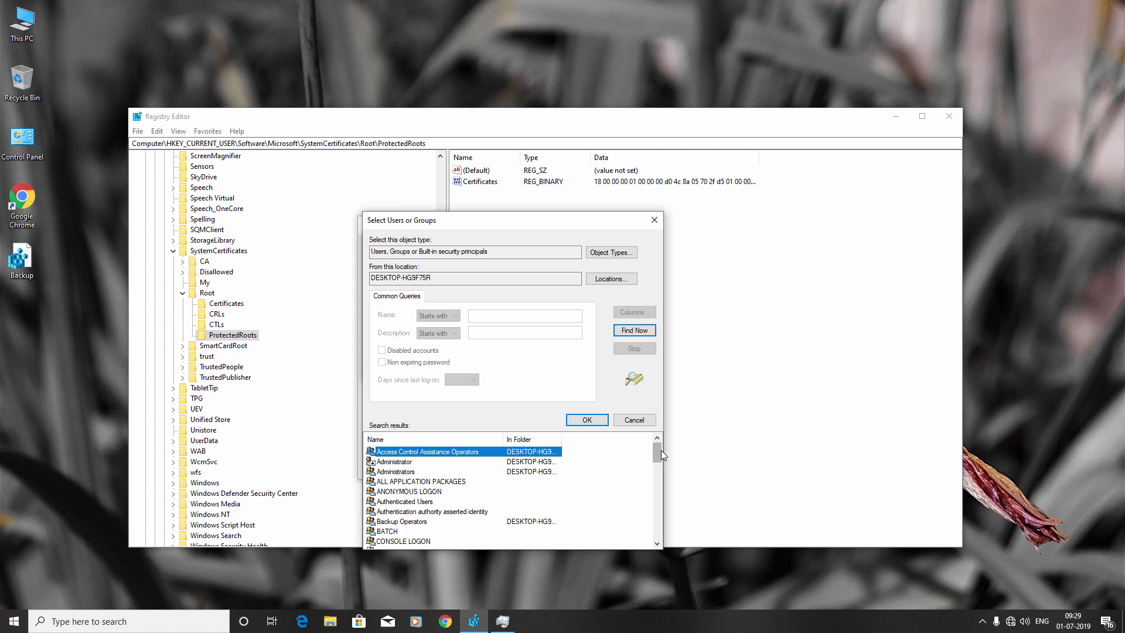
left_click_drag(658, 450, 659, 473)
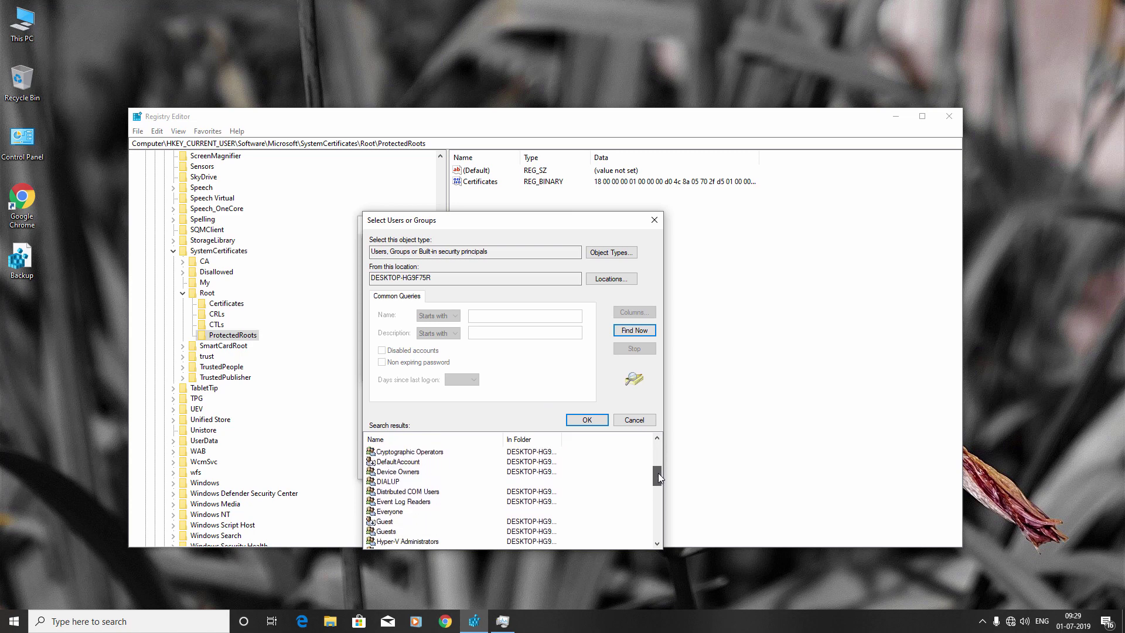
left_click(401, 513)
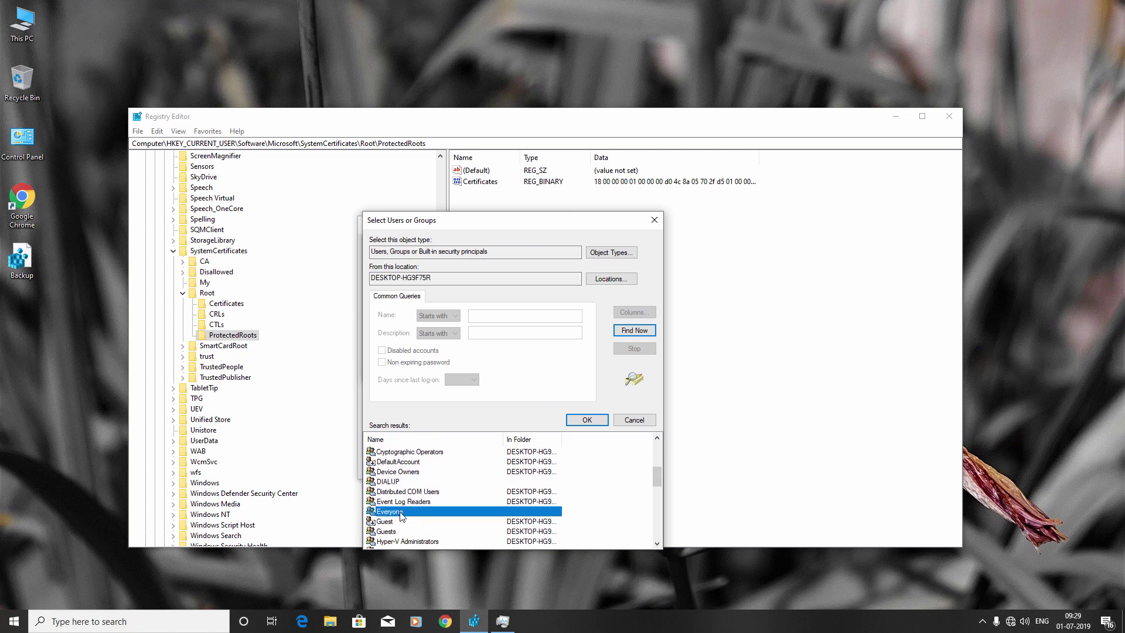
left_click(586, 421)
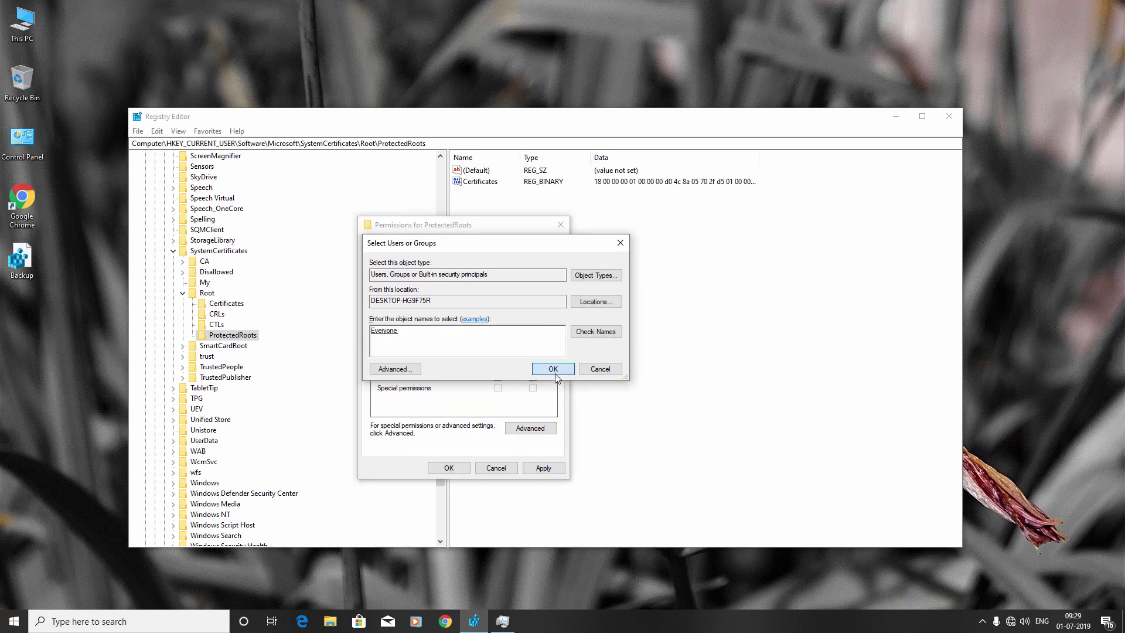
left_click(555, 374)
left_click(402, 273)
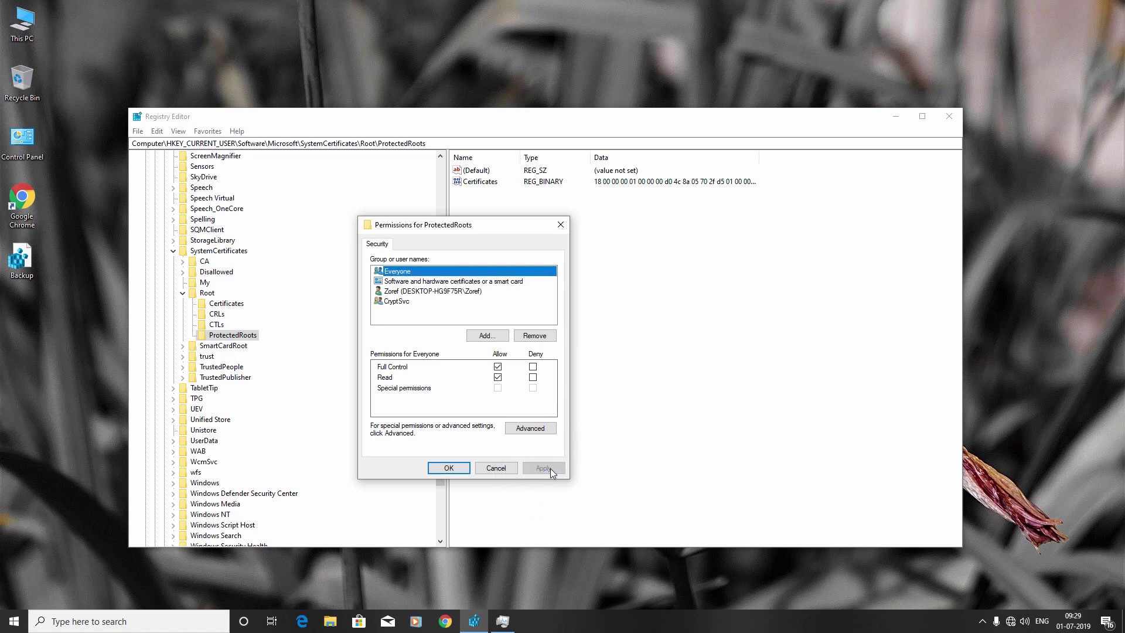
Confirm Everyone's Full Control on the ProtectedRoots key and close its permissions dialog.
left_click(443, 470)
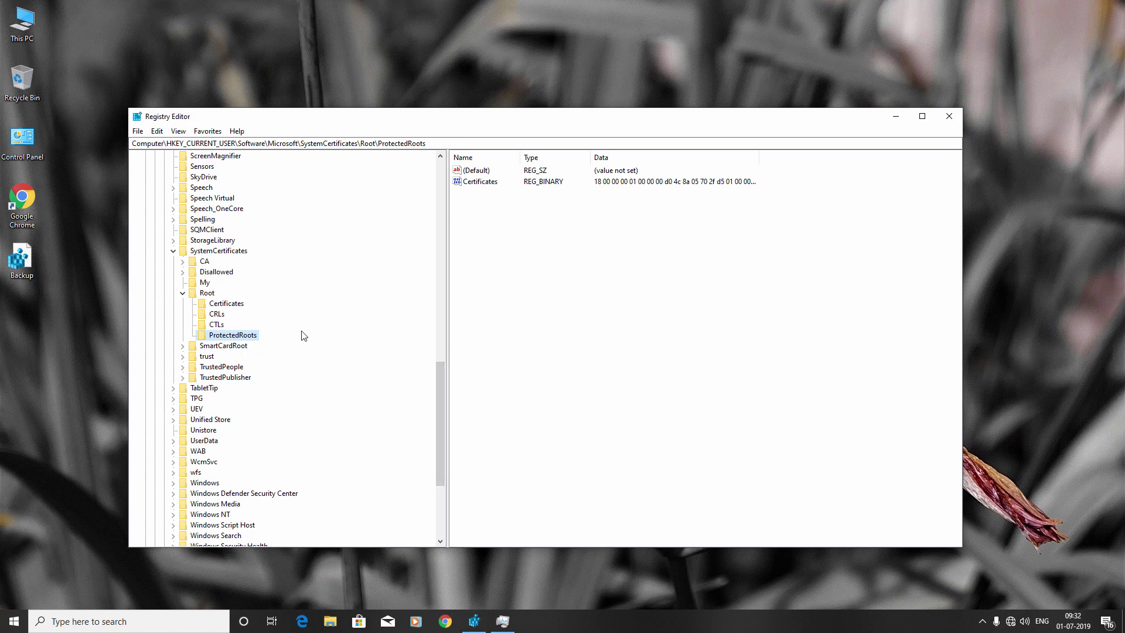
Delete the Root key under SystemCertificates, confirming removal of all its subkeys.
left_click(206, 294)
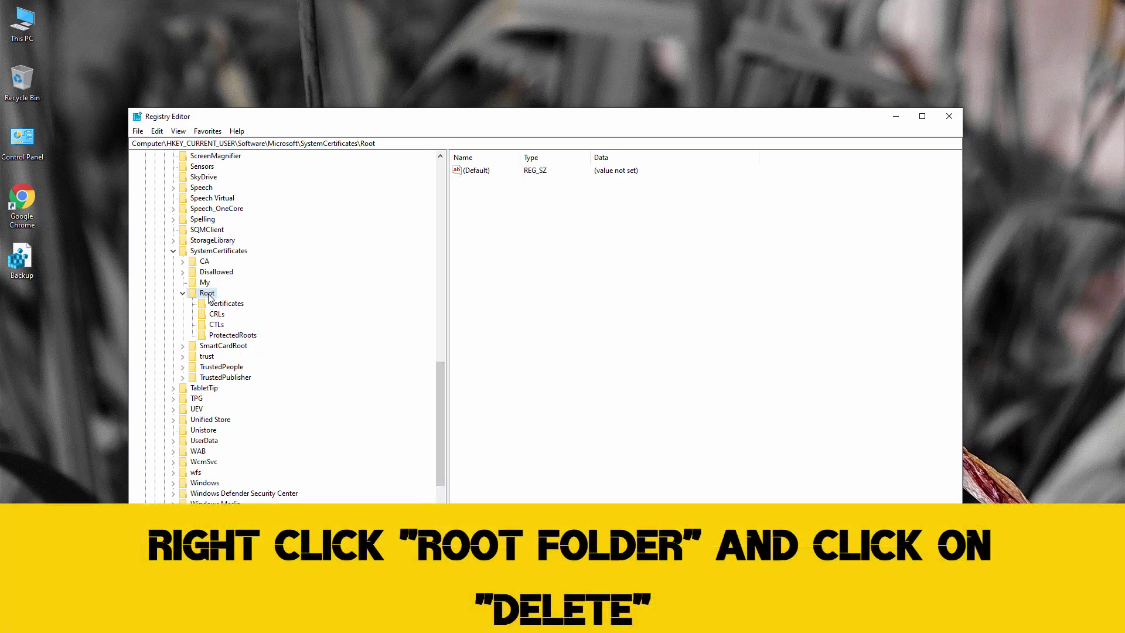
right_click(209, 294)
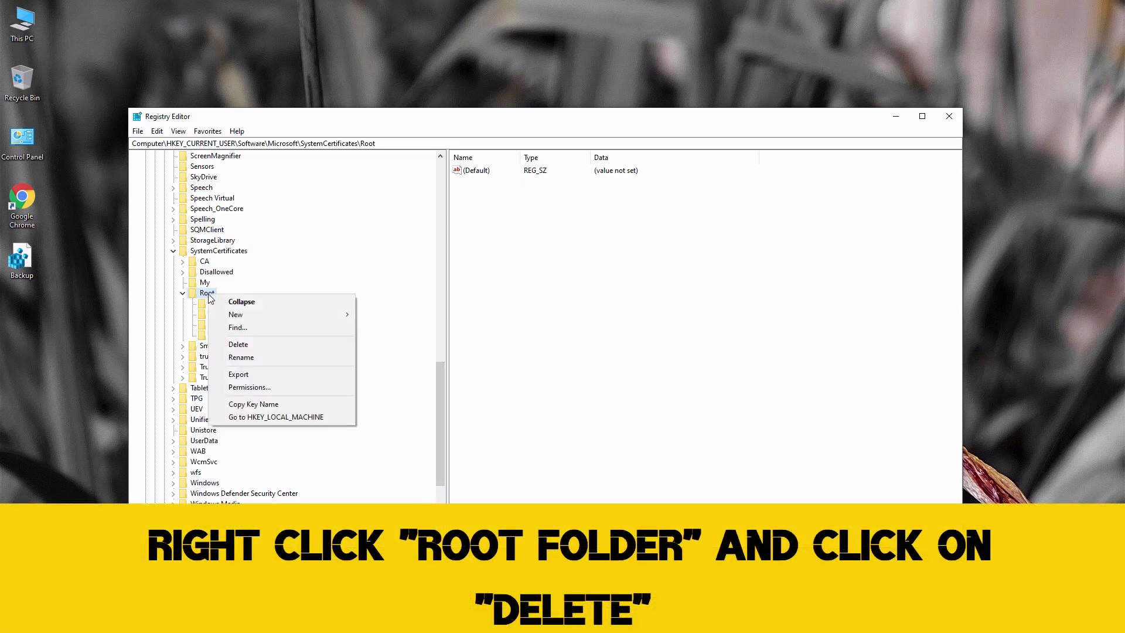
left_click(239, 344)
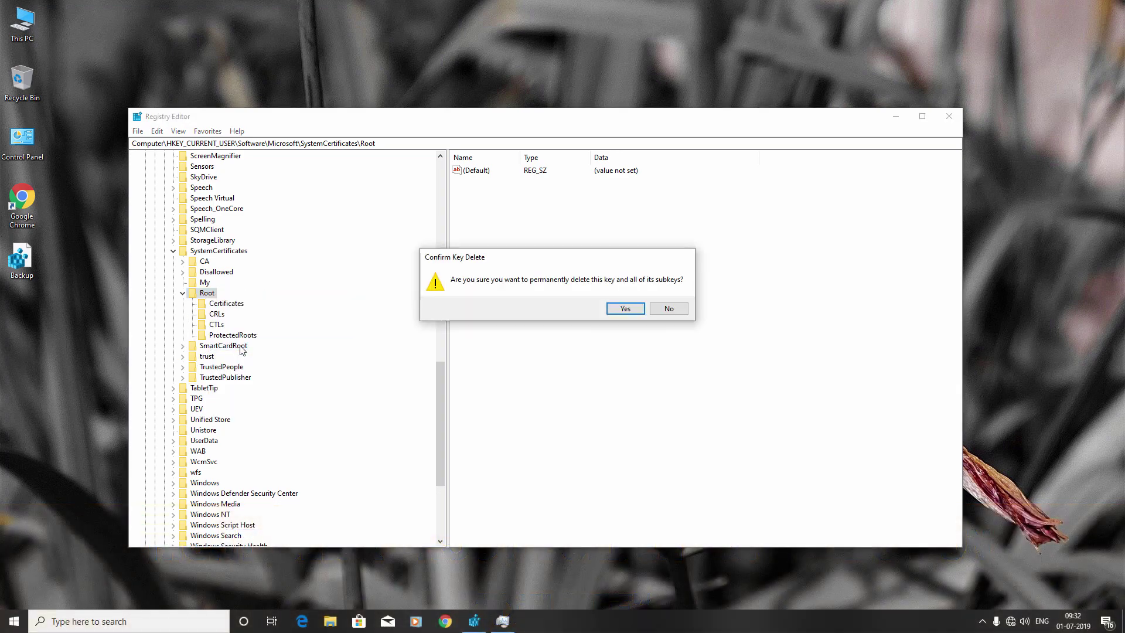
left_click(626, 311)
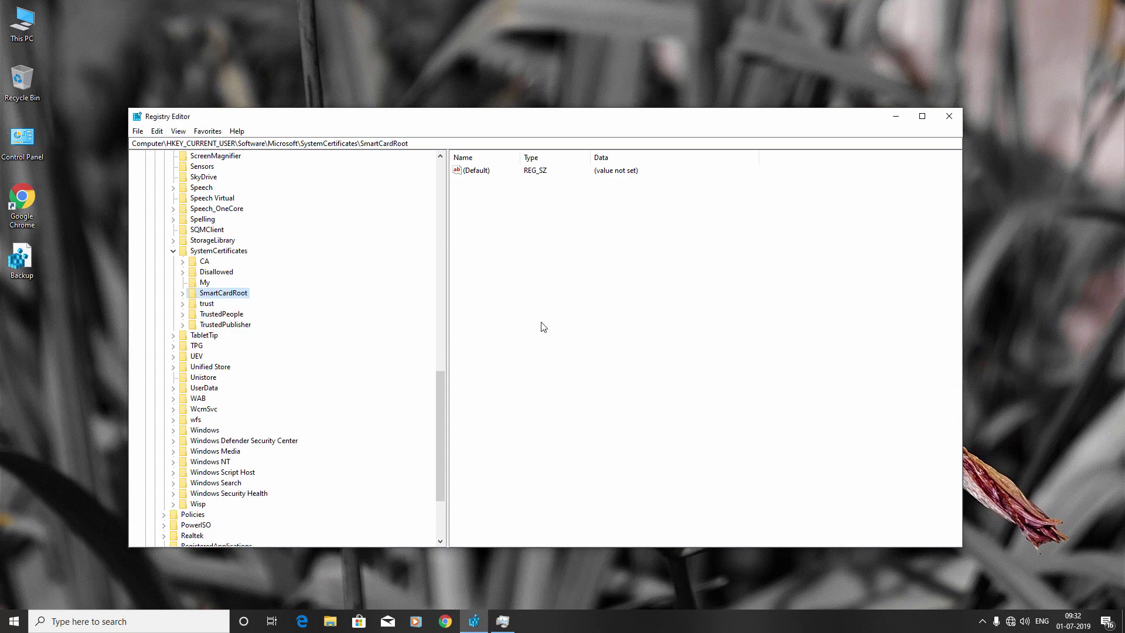
Start the CryptSvc service from Task Manager's Services list, then minimize Task Manager.
left_click(502, 623)
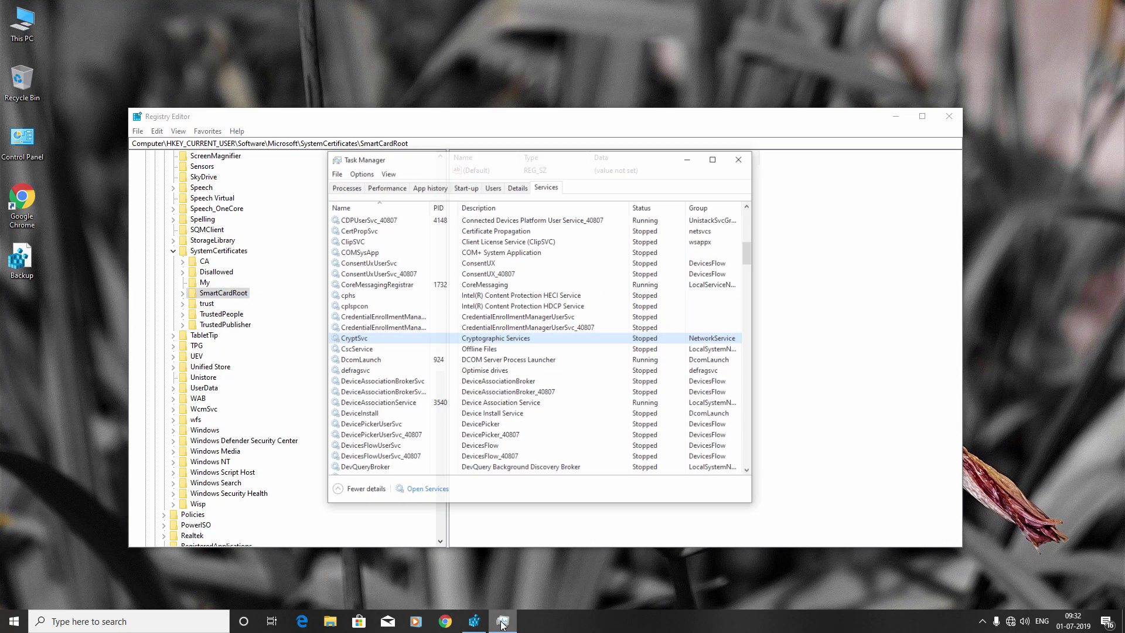
right_click(373, 323)
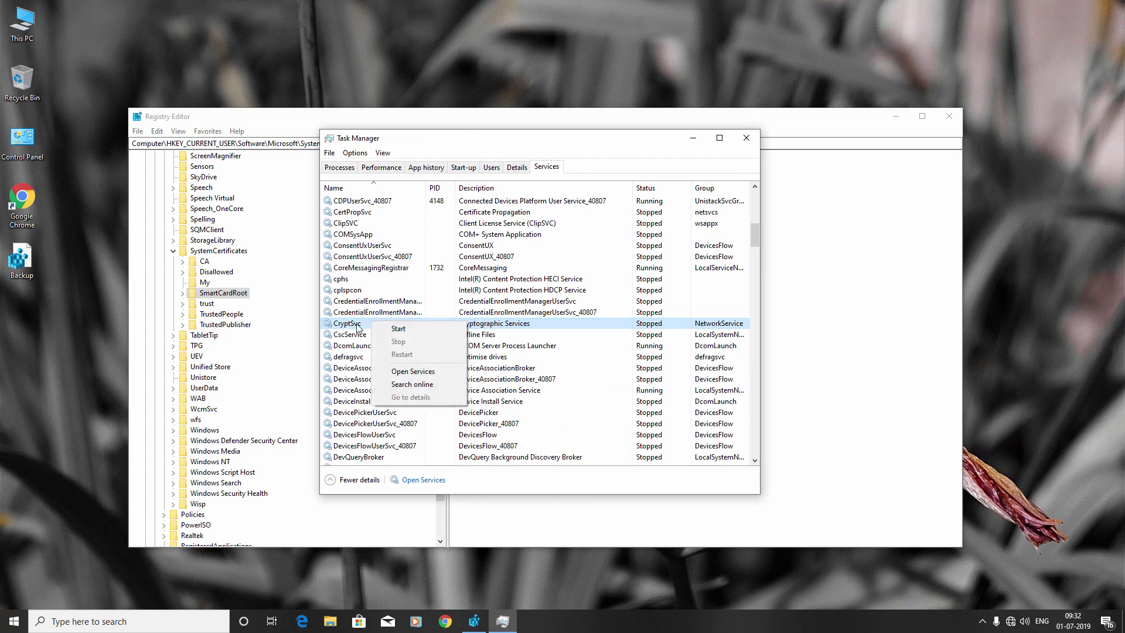
left_click(398, 329)
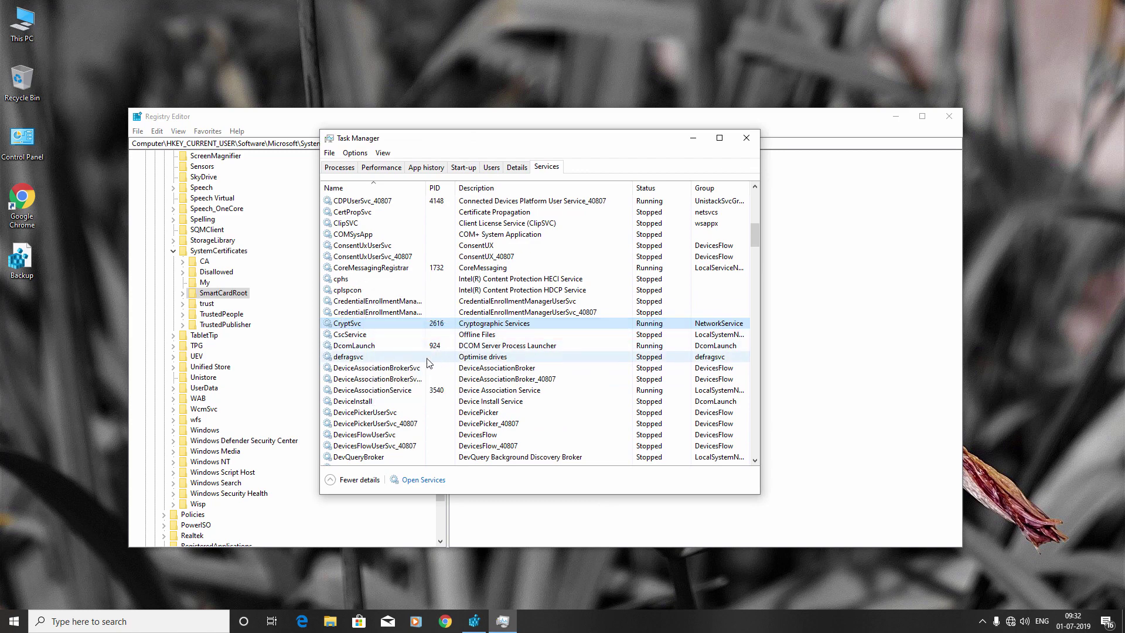
left_click(693, 138)
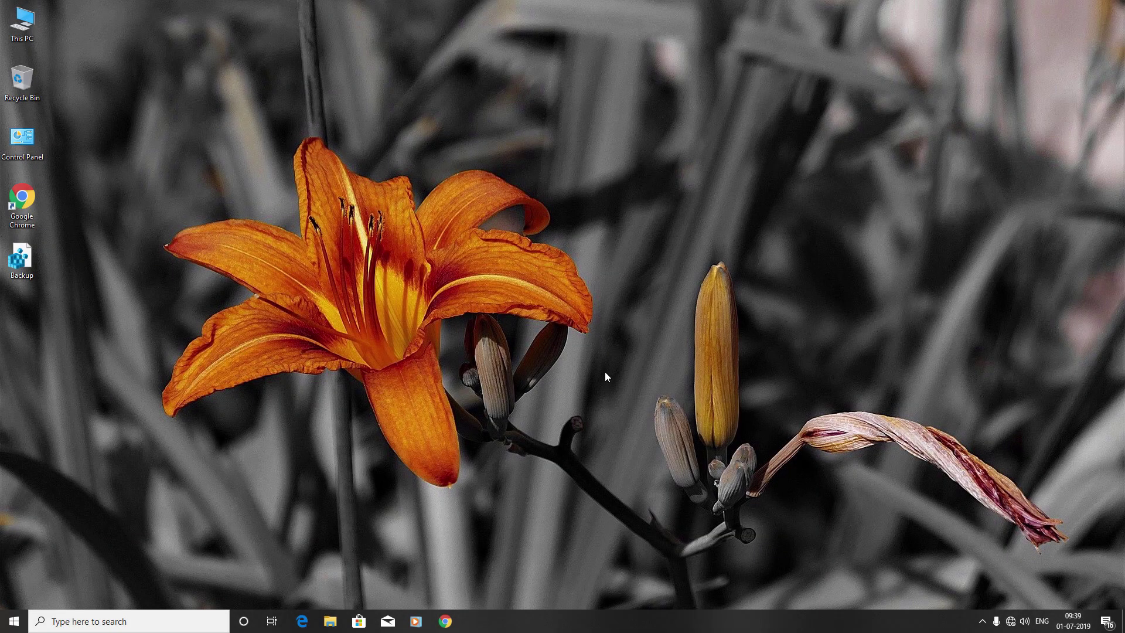
Reopen Task Manager from the taskbar and launch the Services console from its Services tab.
right_click(544, 626)
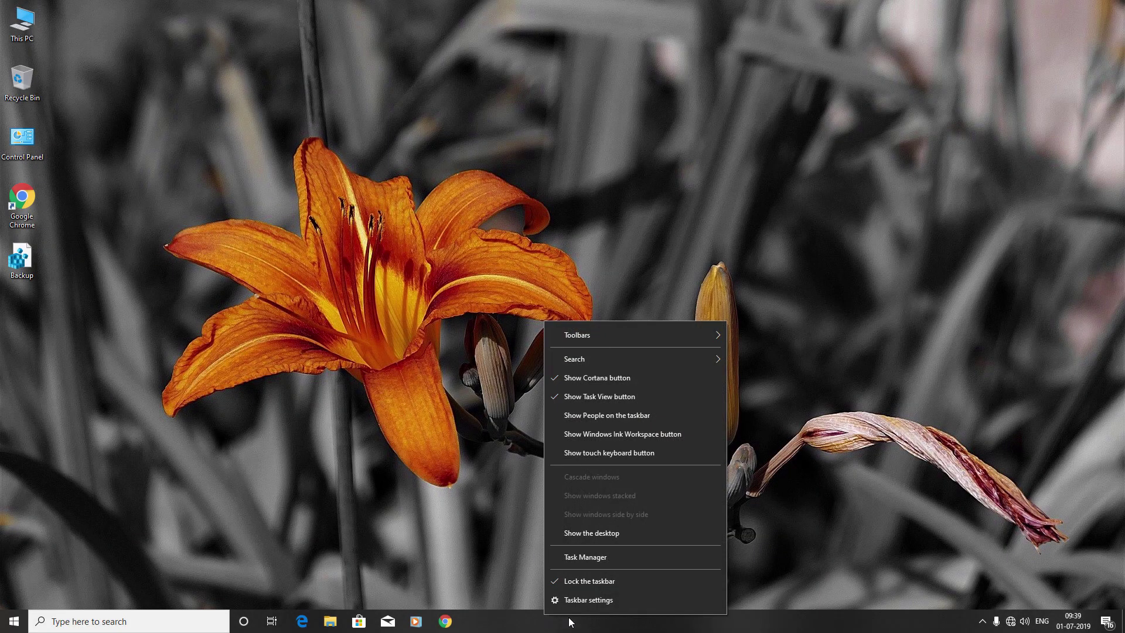
left_click(589, 558)
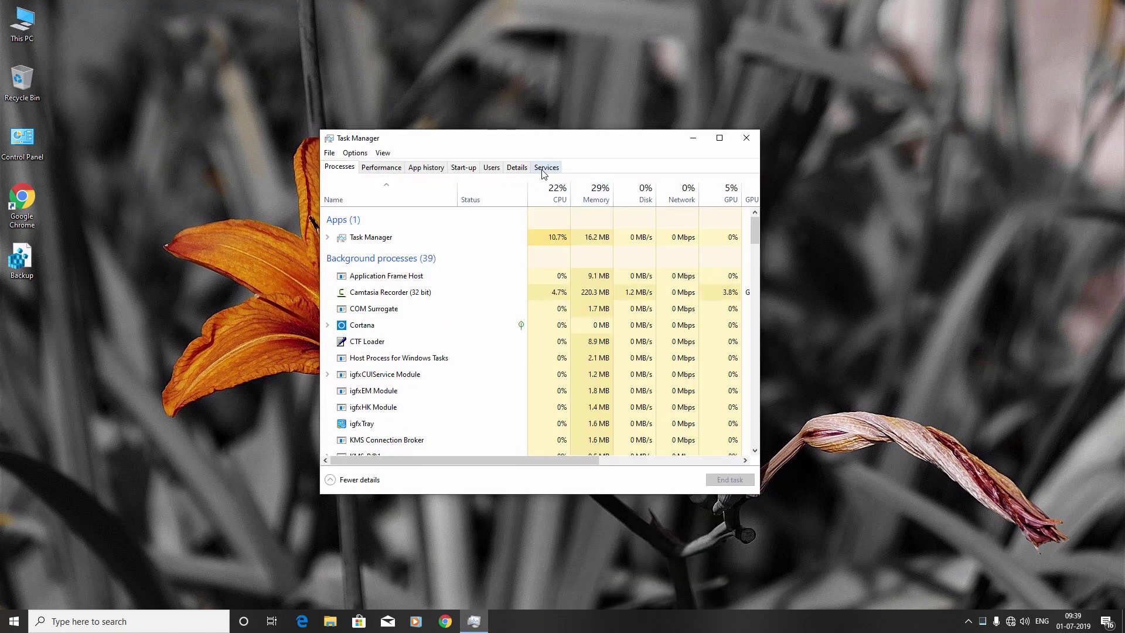
left_click(547, 168)
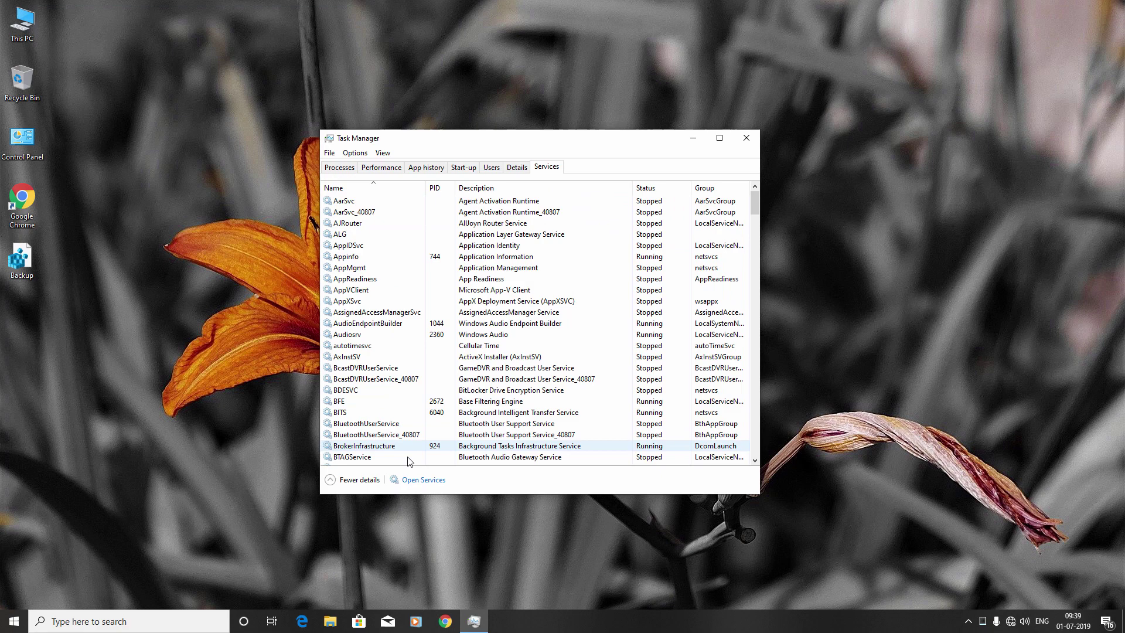
left_click(417, 482)
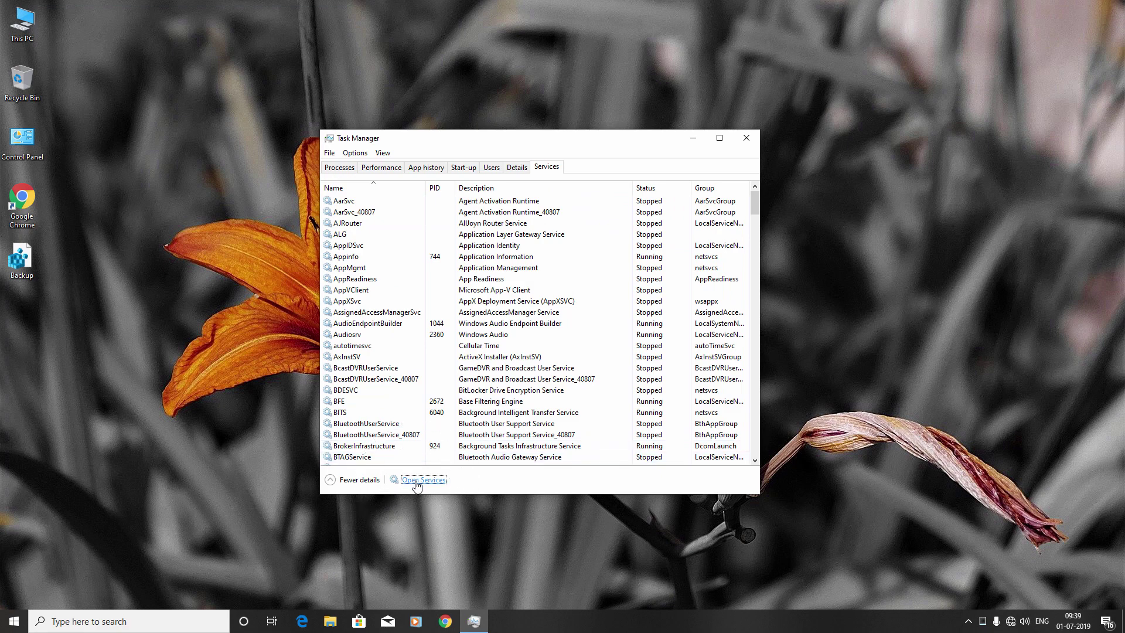
scroll(443, 381, "down", 6)
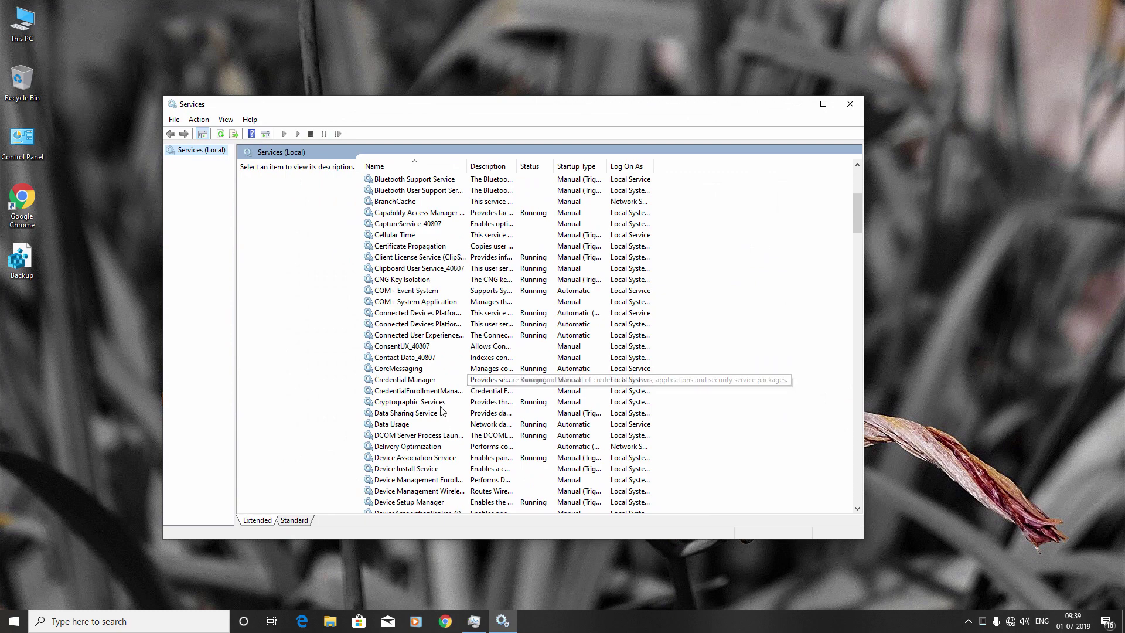
Stop Cryptographic Services from its Properties and view its Log On settings.
left_click(441, 404)
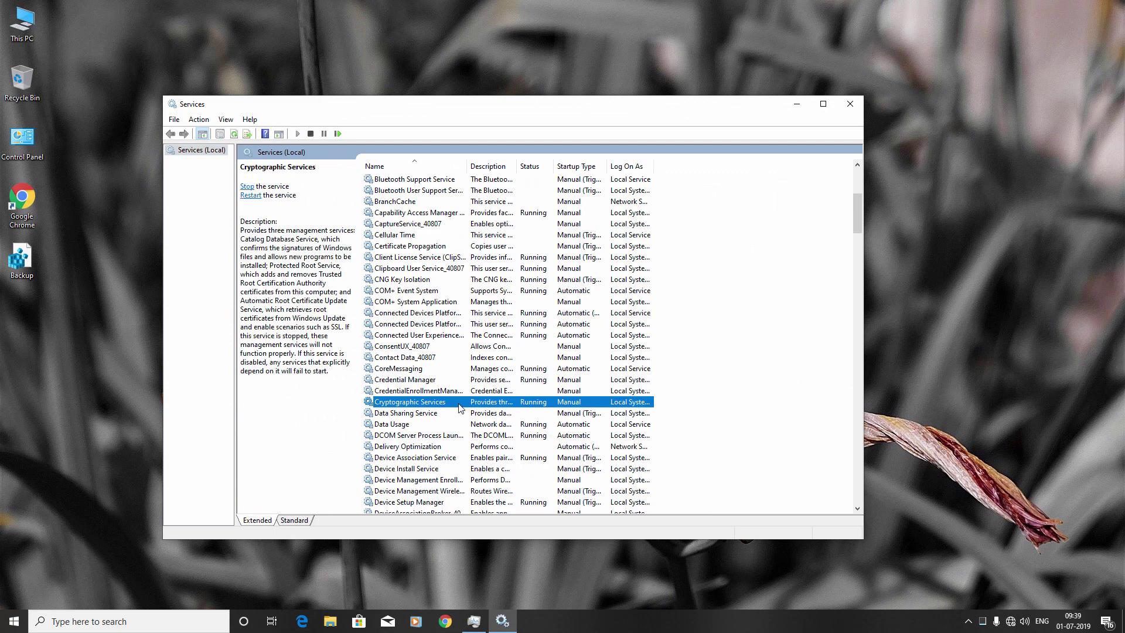
right_click(460, 409)
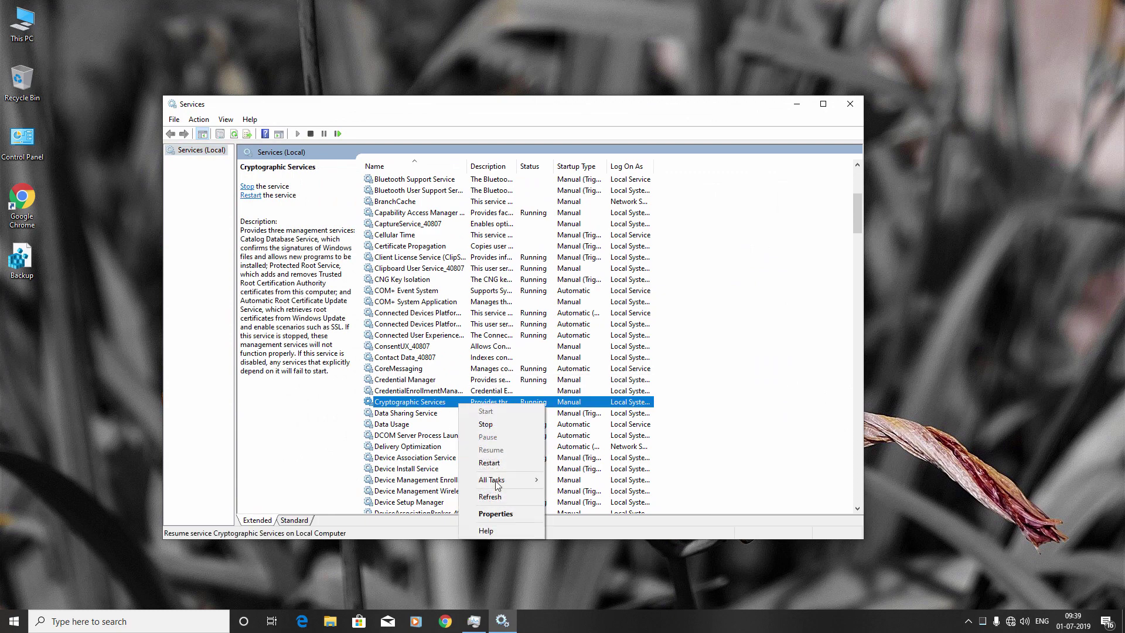
left_click(498, 515)
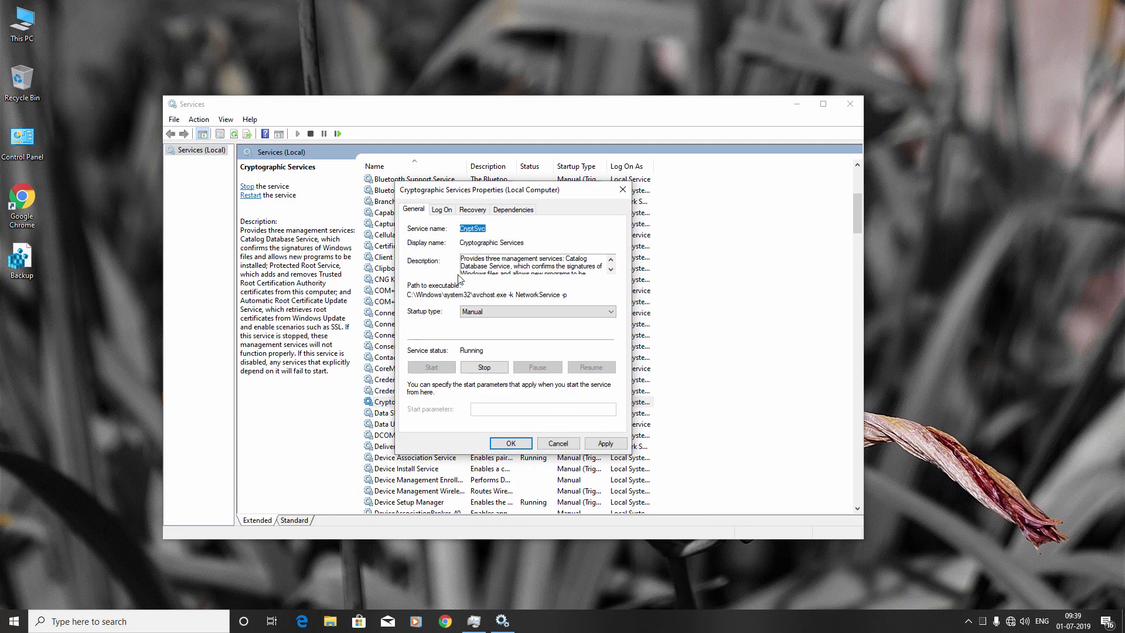
left_click(484, 368)
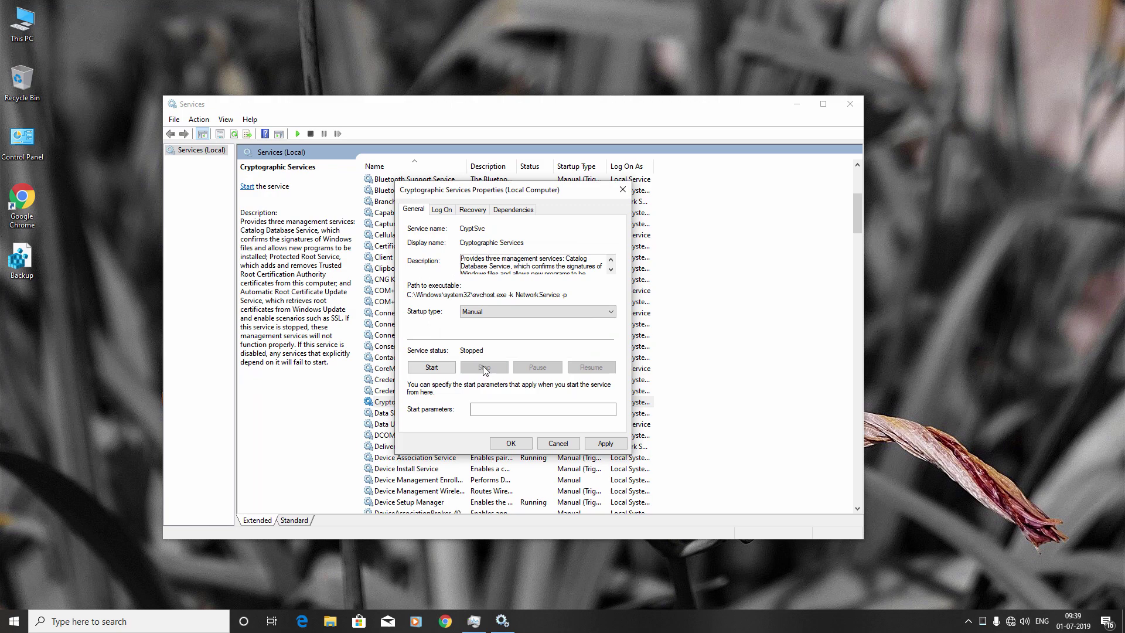
left_click(451, 213)
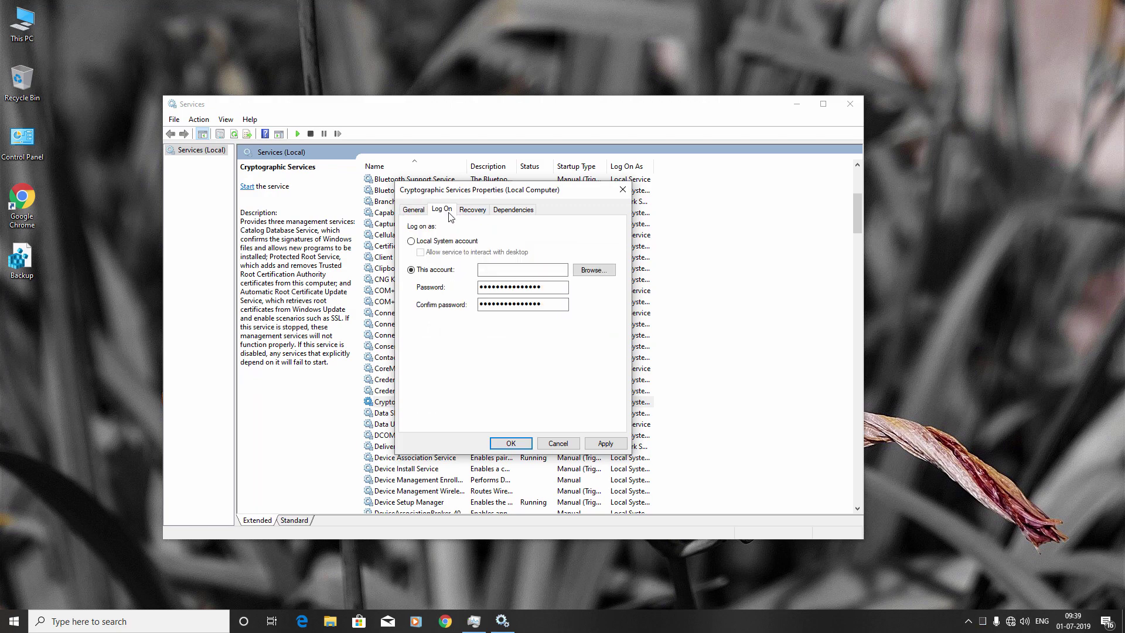
Switch Cryptographic Services to Local System account with desktop interaction allowed and apply.
left_click(434, 242)
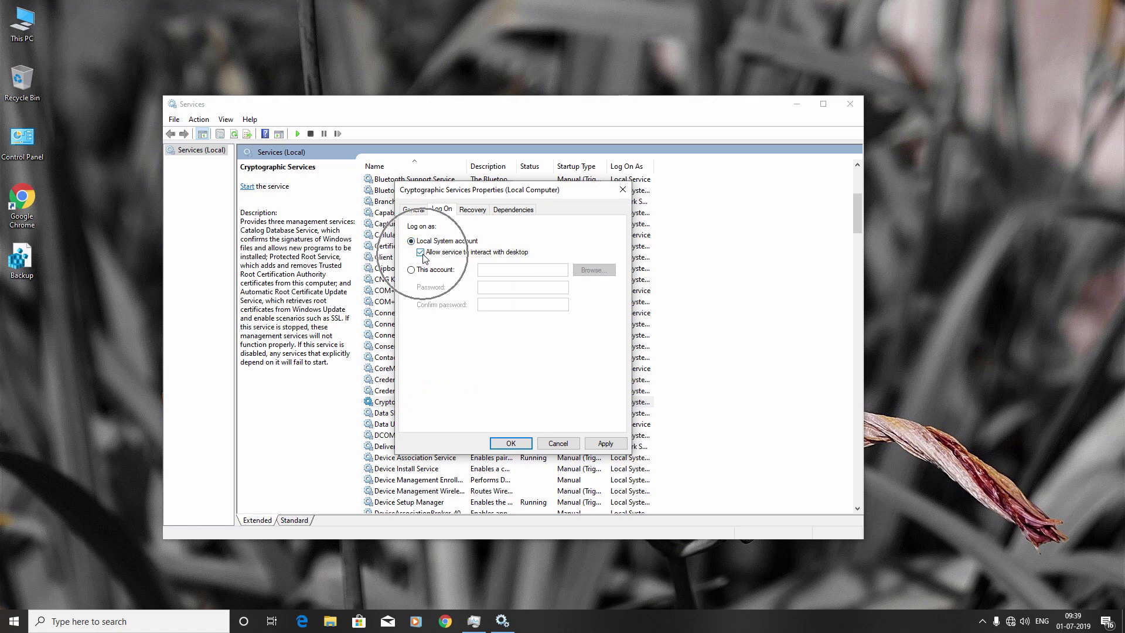
left_click(596, 447)
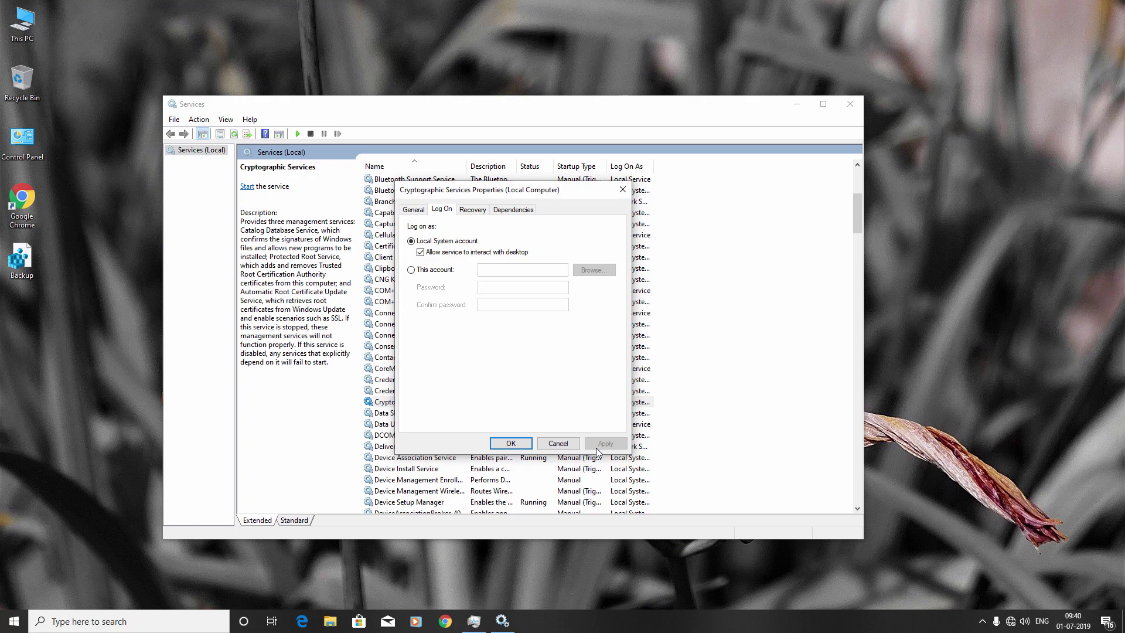
Restart Cryptographic Services from the General tab, then close its properties, Services, and Task Manager.
left_click(415, 210)
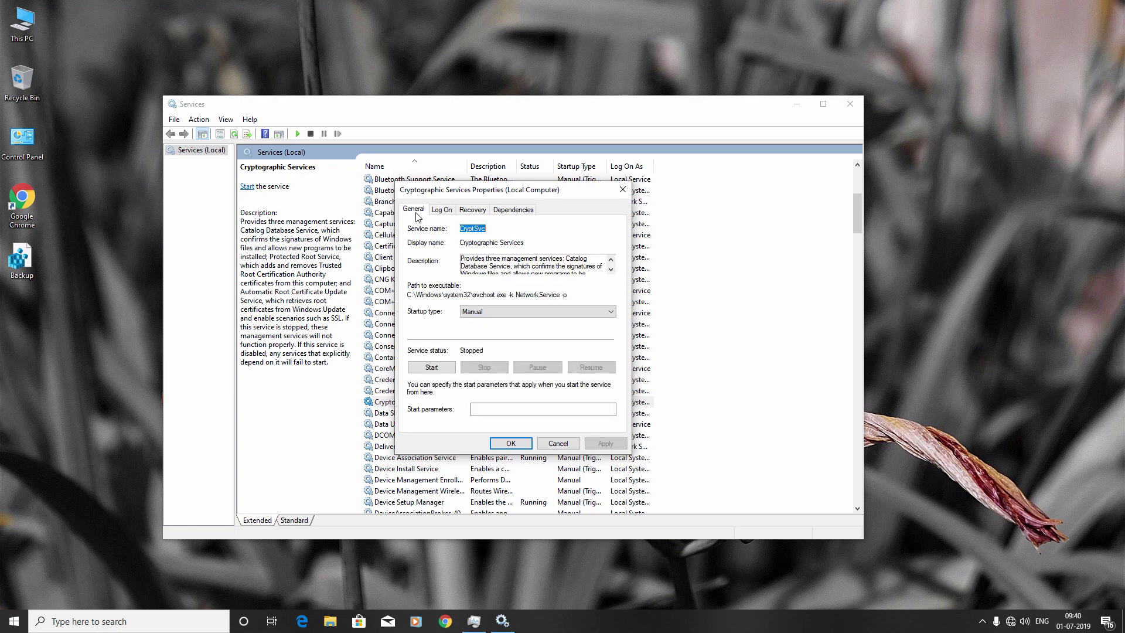
left_click(432, 368)
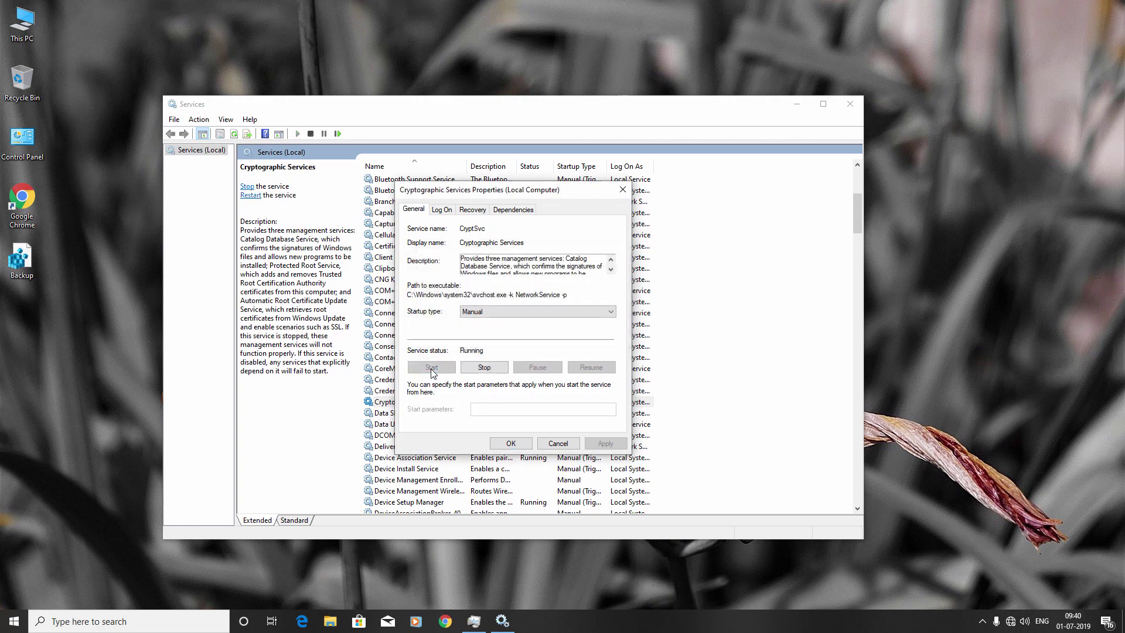
left_click(511, 443)
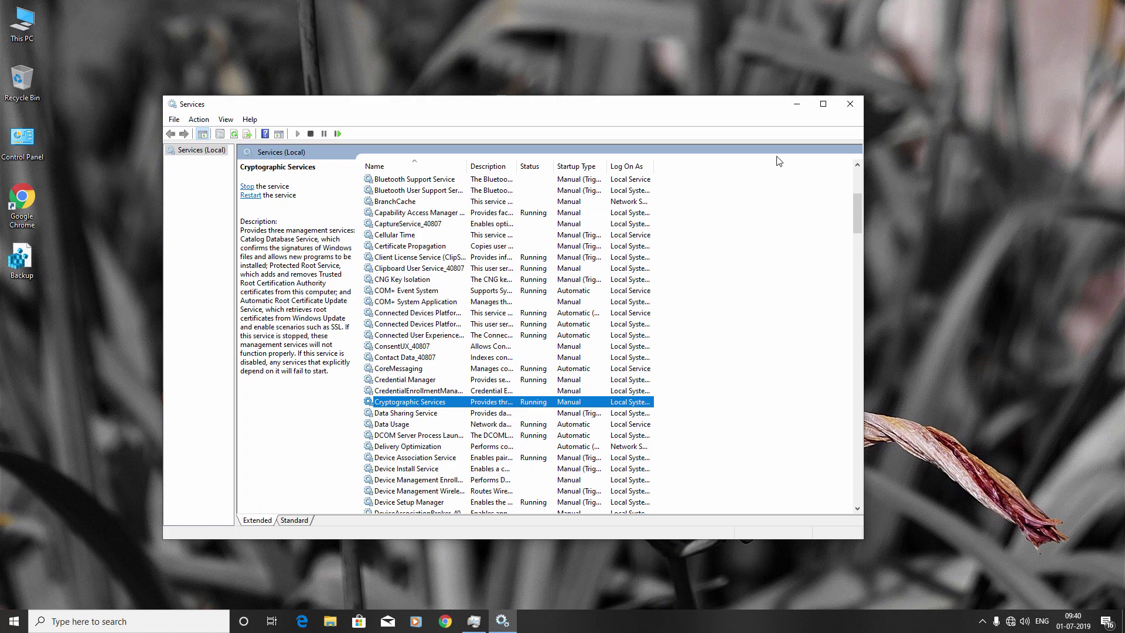
left_click(850, 104)
left_click(746, 139)
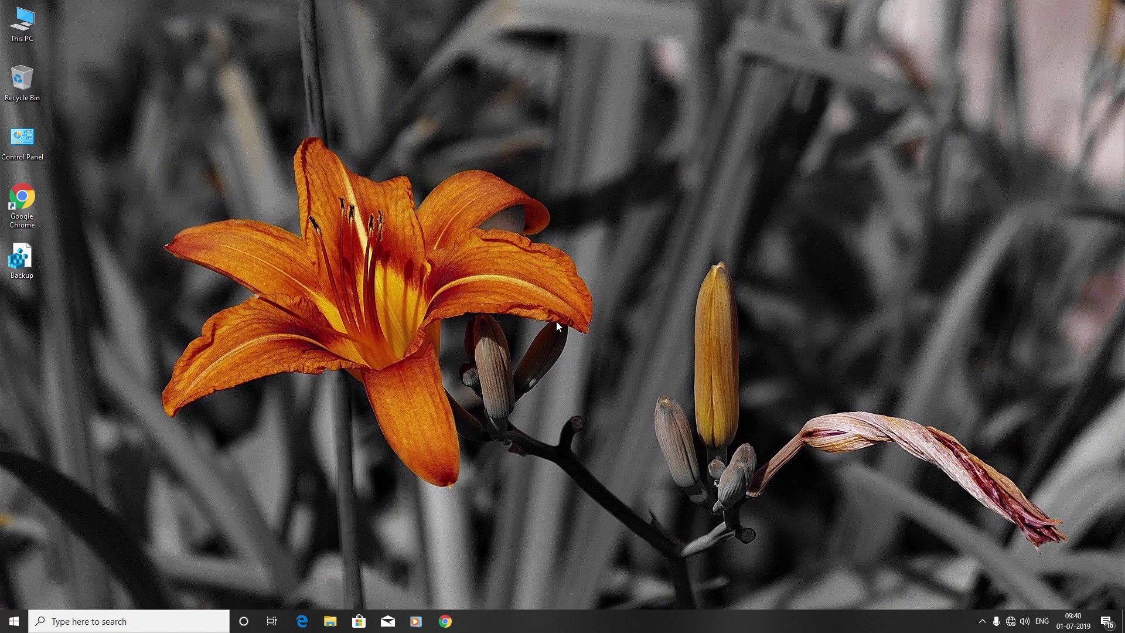